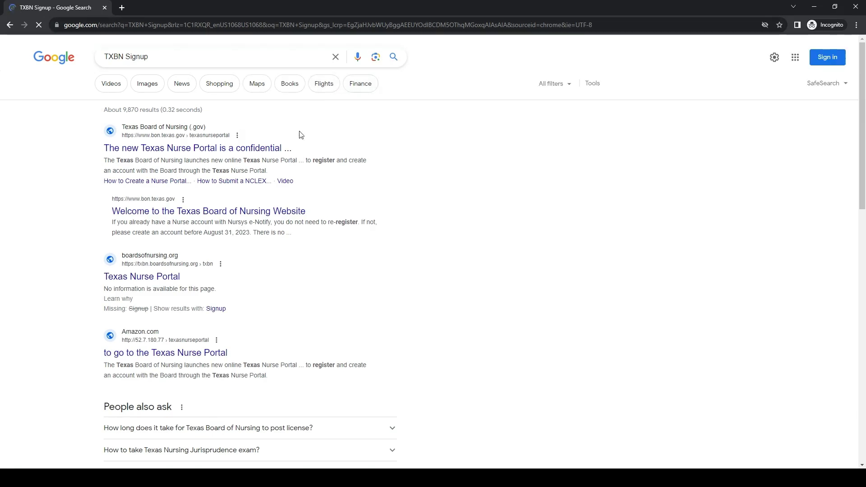
Open the Texas Nurse Portal result from the 'TXBN Signup' Google search.
{"action": "left_click", "coordinate": [140, 282]}
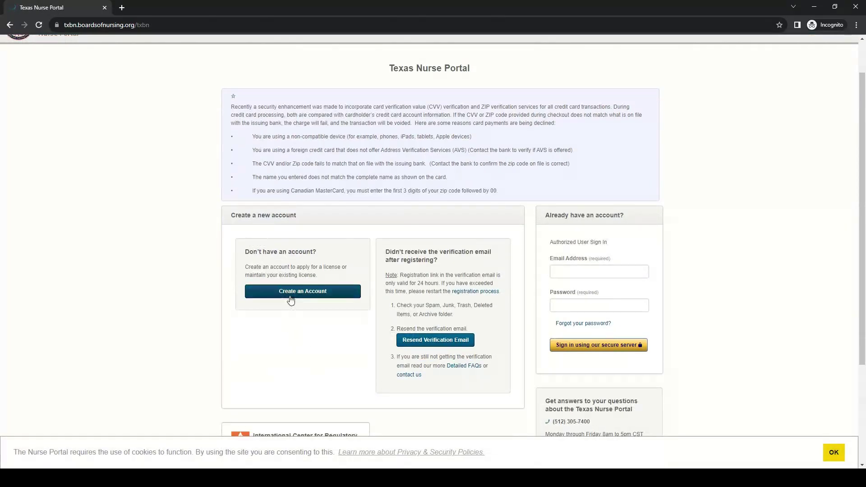
Start a new account, accept the terms, and enter and confirm the applicant's e-mail address.
{"action": "left_click", "coordinate": [293, 293]}
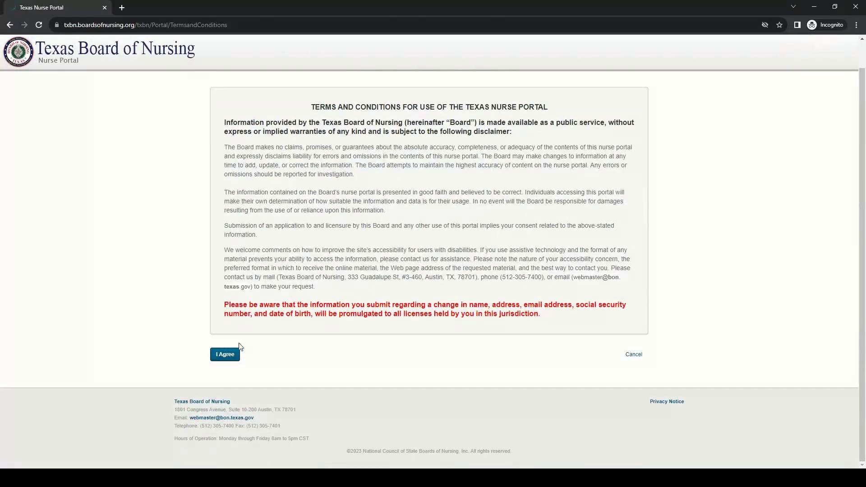
{"action": "left_click", "coordinate": [227, 354]}
{"action": "left_click", "coordinate": [247, 160]}
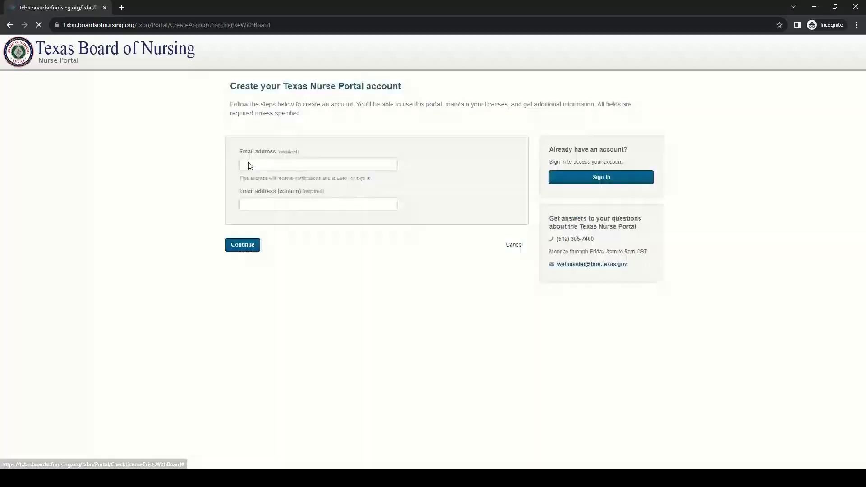
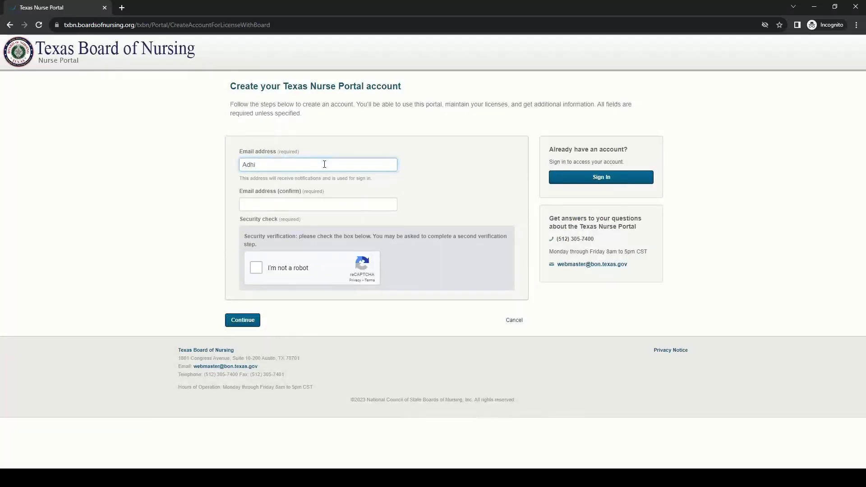
{"action": "left_click", "coordinate": [325, 208]}
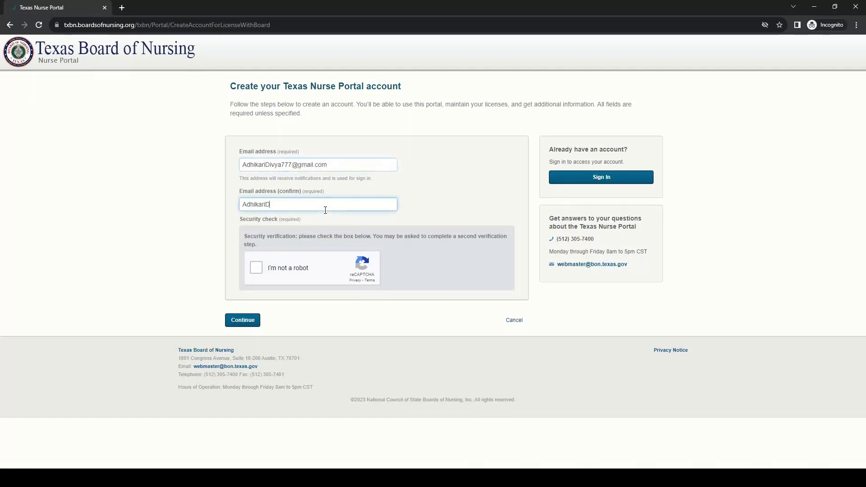
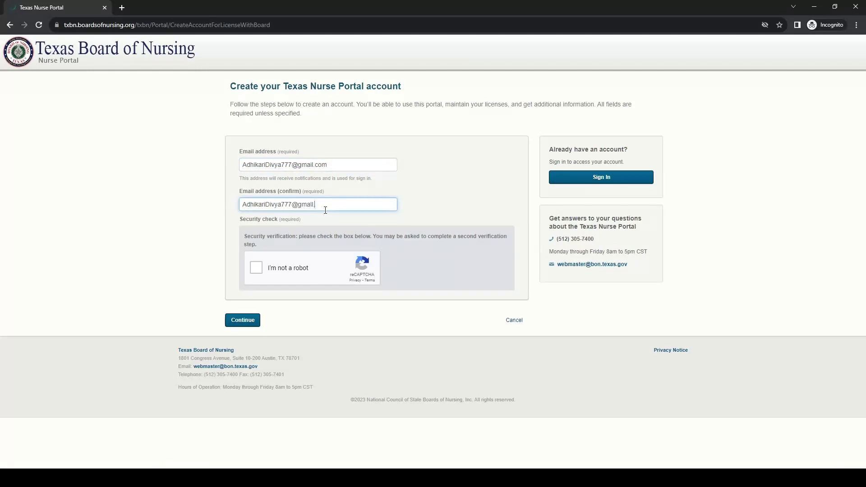
Pass the reCAPTCHA check by selecting the traffic-light squares.
{"action": "left_click", "coordinate": [257, 269]}
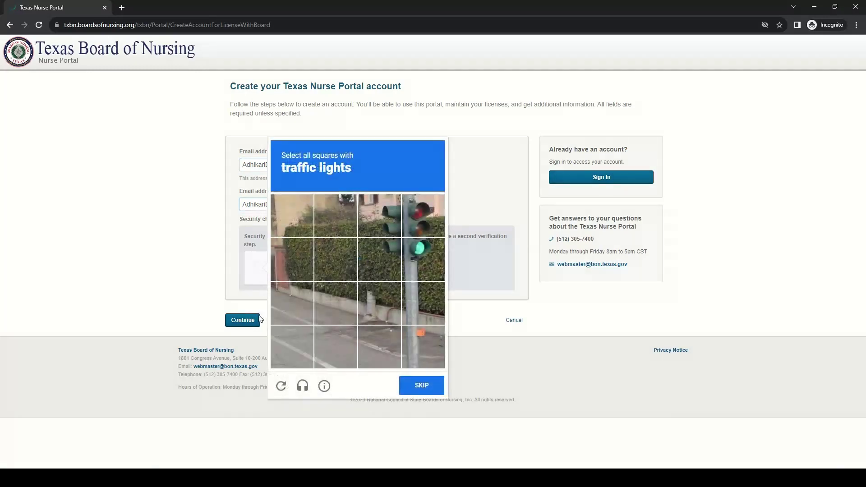
{"action": "left_click", "coordinate": [413, 224]}
{"action": "left_click", "coordinate": [414, 250]}
{"action": "left_click", "coordinate": [379, 260]}
{"action": "left_click", "coordinate": [374, 215]}
{"action": "left_click", "coordinate": [422, 385]}
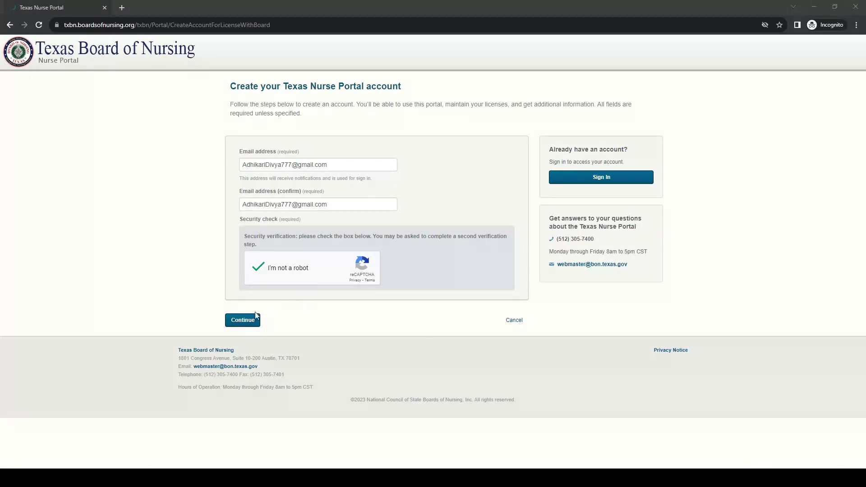
Submit the e-mail and follow the verification link from the confirmation message.
{"action": "left_click", "coordinate": [244, 320]}
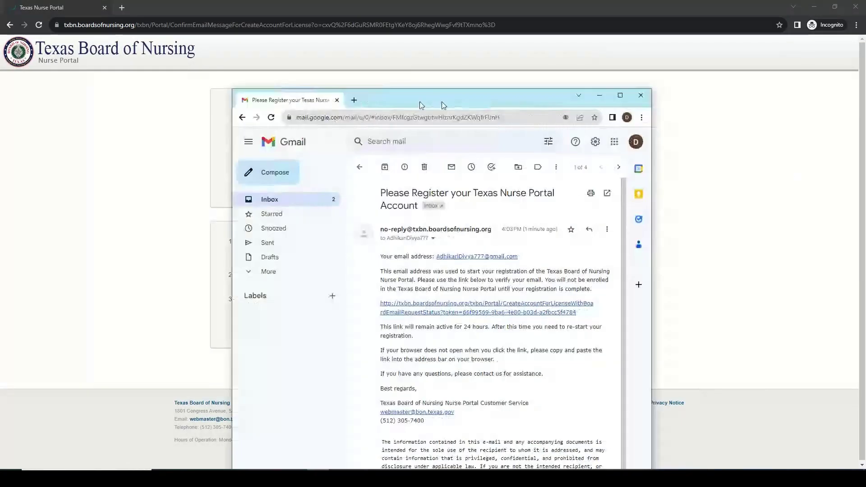
{"action": "double_click", "coordinate": [443, 104]}
{"action": "left_click", "coordinate": [336, 178]}
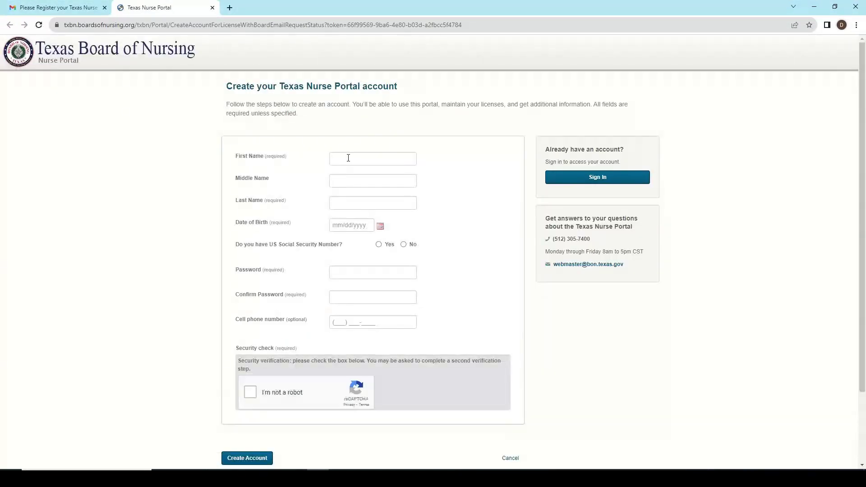
{"action": "left_click", "coordinate": [350, 158]}
{"action": "left_click", "coordinate": [367, 205]}
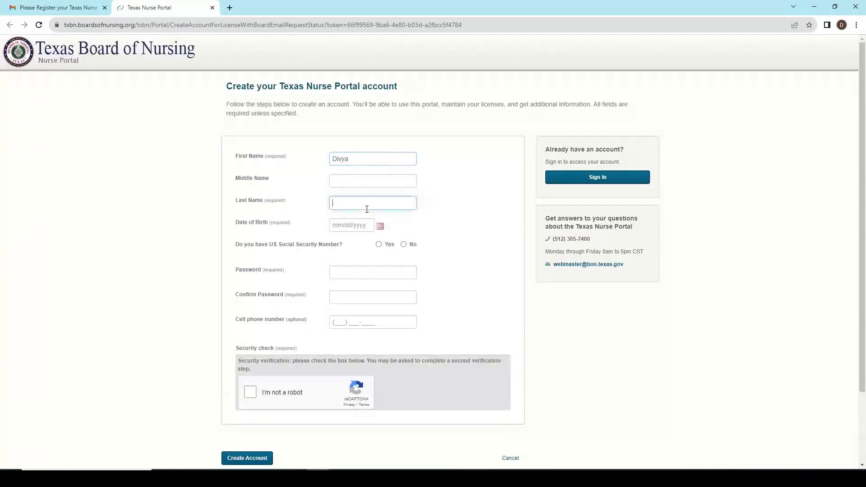
{"action": "type", "text": "Adhikari"}
{"action": "left_click", "coordinate": [380, 226]}
{"action": "left_click", "coordinate": [389, 243]}
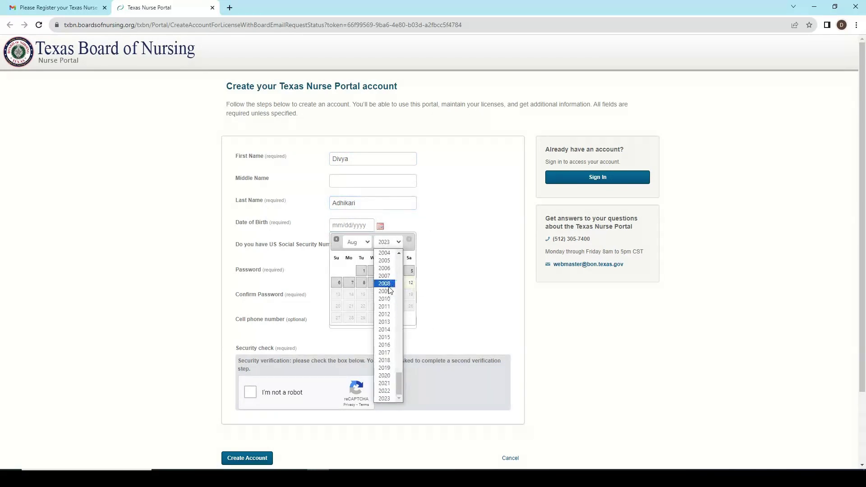
{"action": "scroll", "coordinate": [385, 298], "scroll_direction": "up", "scroll_amount": 3}
{"action": "left_click", "coordinate": [384, 305]}
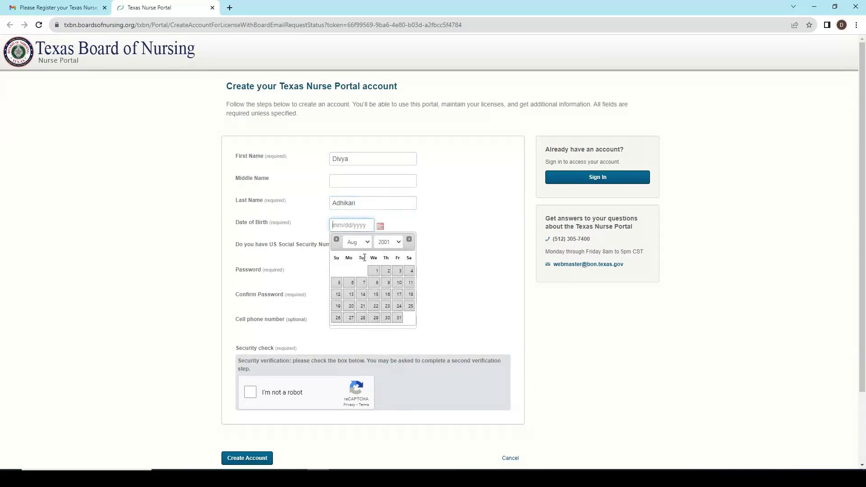
{"action": "left_click", "coordinate": [358, 242]}
{"action": "left_click", "coordinate": [357, 267]}
{"action": "left_click", "coordinate": [399, 283]}
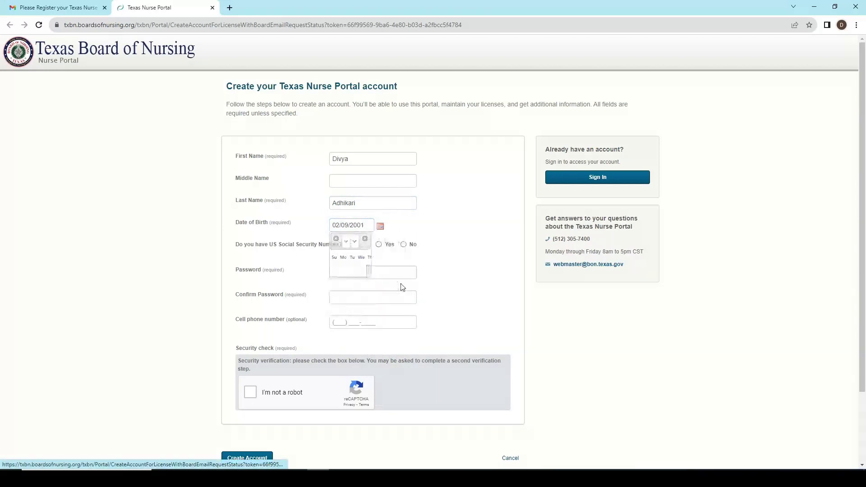
Answer No to having a US SSN and enter and confirm the account password.
{"action": "left_click", "coordinate": [404, 244]}
{"action": "left_click", "coordinate": [407, 274]}
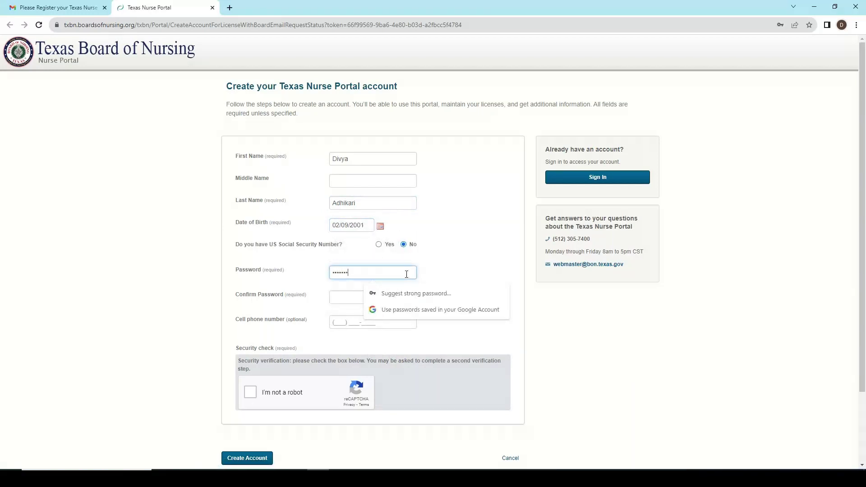
{"action": "left_click", "coordinate": [347, 296]}
{"action": "type", "text": "••"}
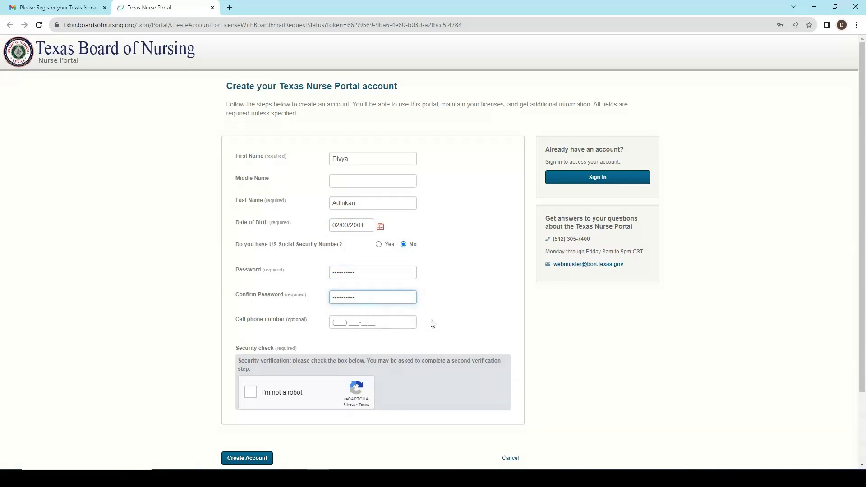
Pass the stairs reCAPTCHA and create the portal account.
{"action": "left_click", "coordinate": [250, 393]}
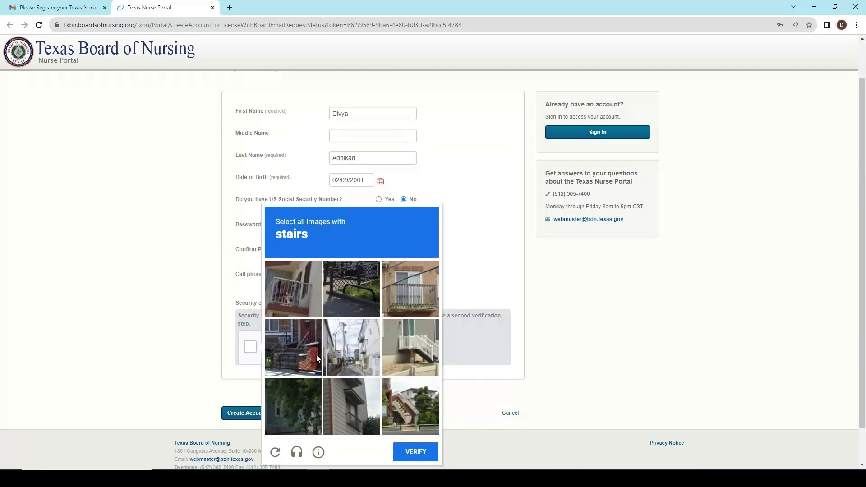
{"action": "left_click", "coordinate": [293, 345]}
{"action": "left_click", "coordinate": [416, 342]}
{"action": "left_click", "coordinate": [418, 404]}
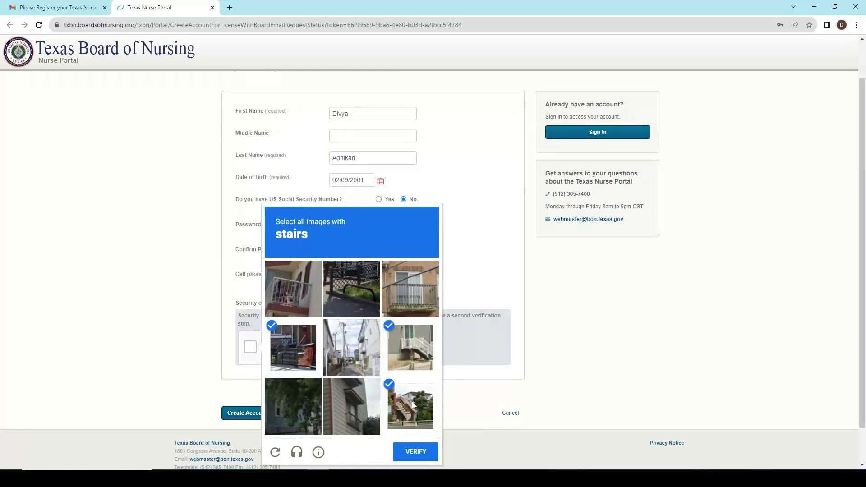
{"action": "left_click", "coordinate": [416, 451]}
{"action": "left_click", "coordinate": [259, 414]}
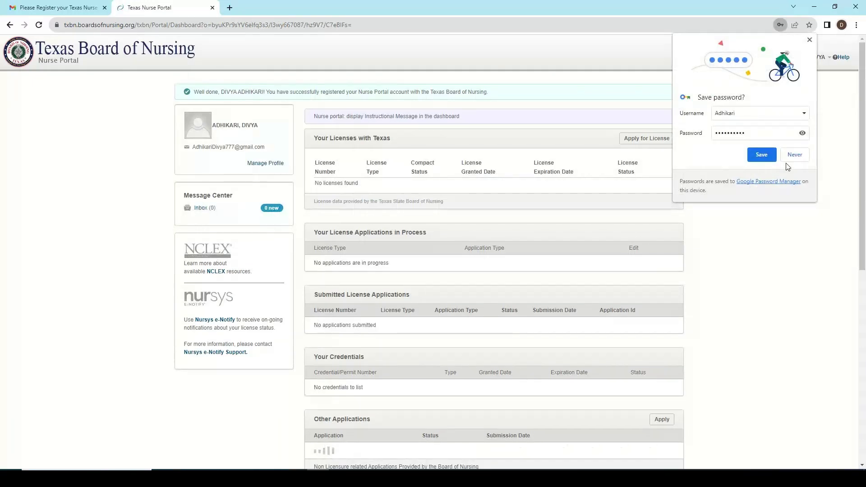
Decline browser password saving and begin the RN NCLEX application for international graduates.
{"action": "left_click", "coordinate": [795, 155]}
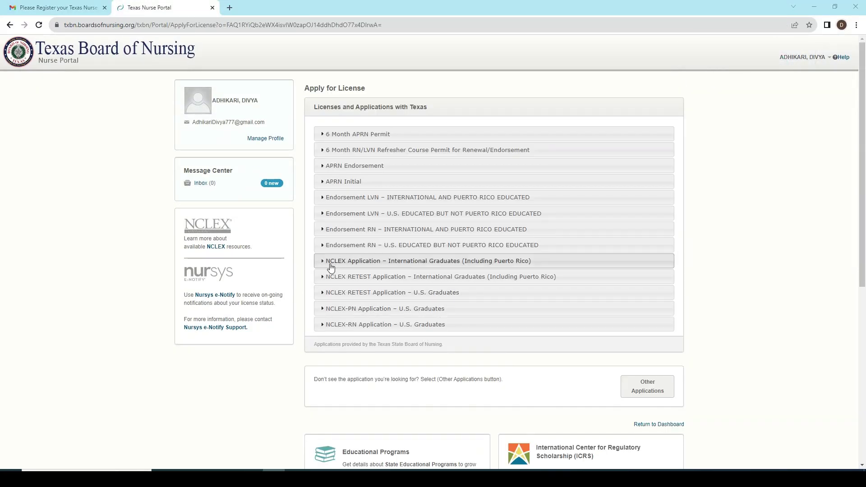
{"action": "left_click", "coordinate": [324, 262]}
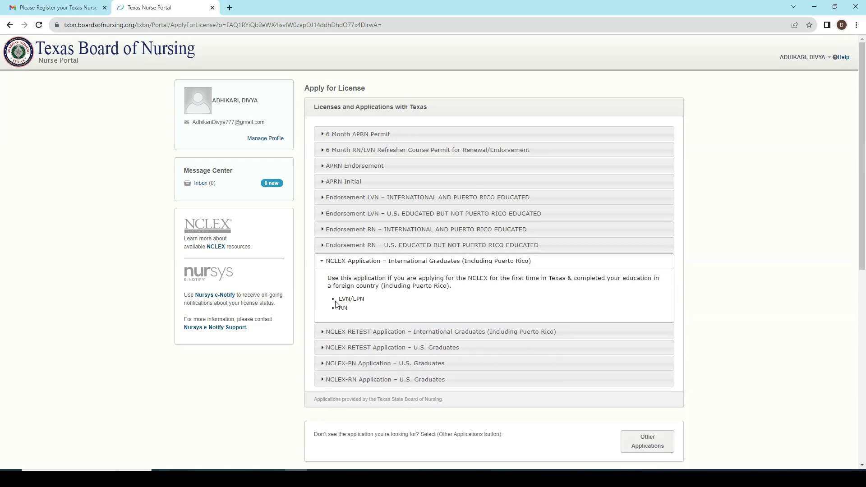
{"action": "left_click", "coordinate": [343, 308]}
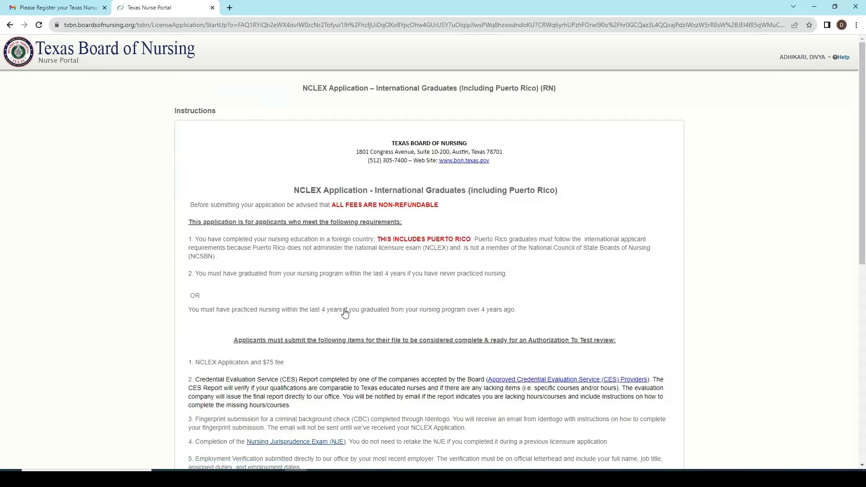
{"action": "scroll", "coordinate": [347, 307], "scroll_direction": "down", "scroll_amount": 6}
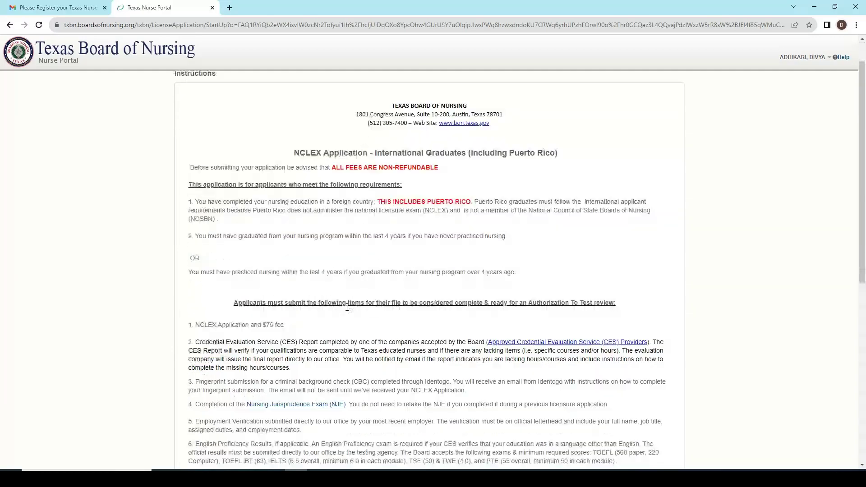
{"action": "scroll", "coordinate": [347, 307], "scroll_direction": "down", "scroll_amount": 2}
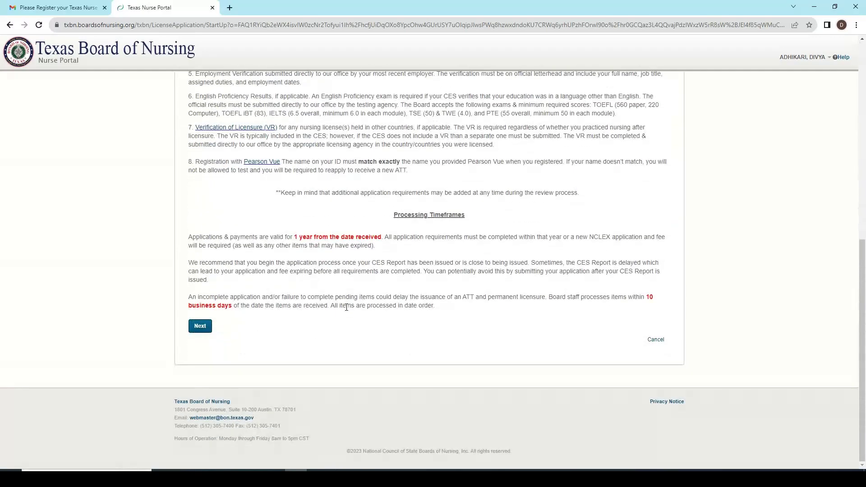
{"action": "left_click", "coordinate": [206, 329]}
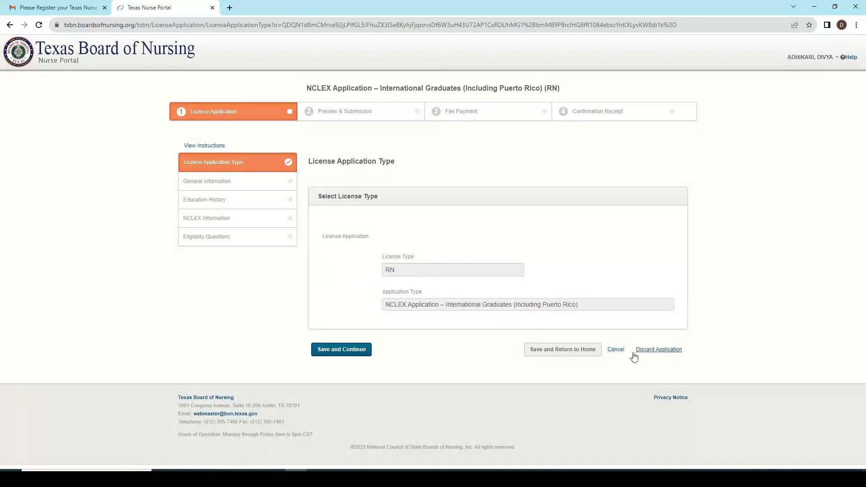
Save the license application type and continue to General Information.
{"action": "left_click", "coordinate": [356, 348]}
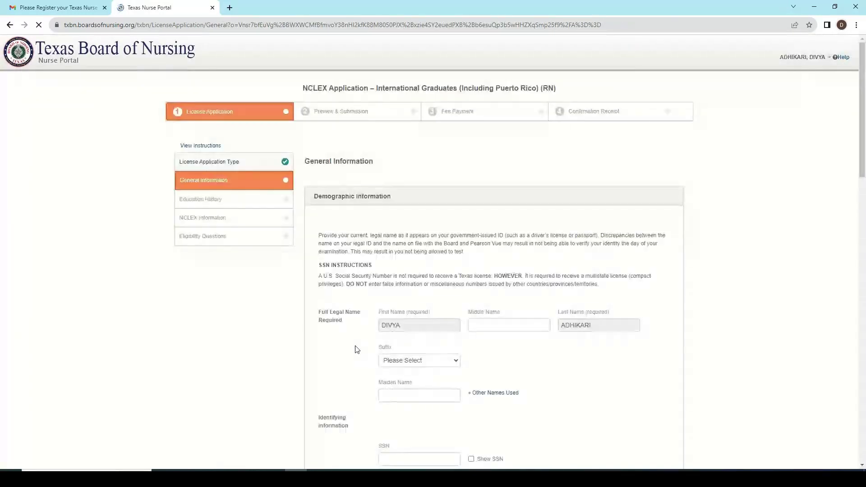
{"action": "scroll", "coordinate": [401, 291], "scroll_direction": "down", "scroll_amount": 2}
{"action": "scroll", "coordinate": [402, 291], "scroll_direction": "down", "scroll_amount": 3}
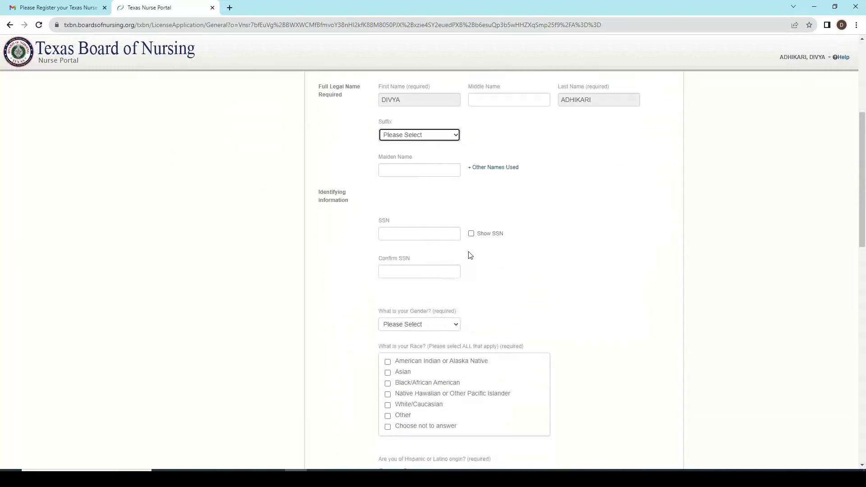
{"action": "scroll", "coordinate": [469, 255], "scroll_direction": "down", "scroll_amount": 1}
Set gender to Female, race to Asian, and Hispanic or Latino origin to No.
{"action": "left_click", "coordinate": [435, 281]}
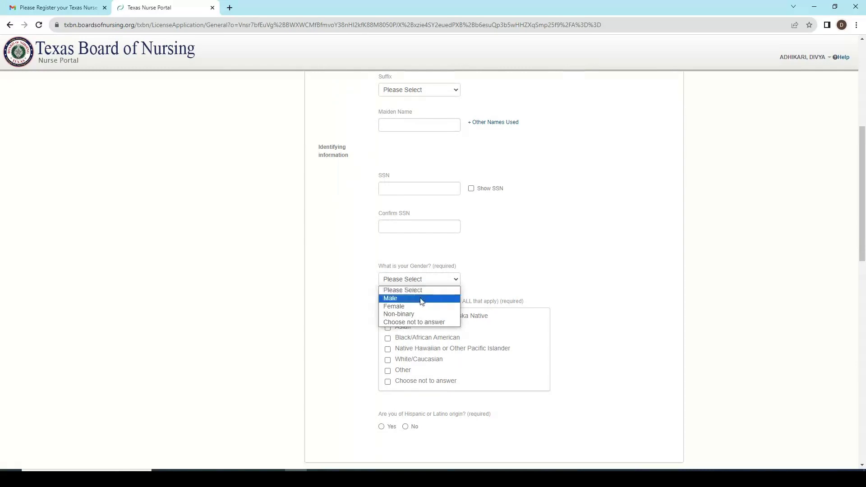
{"action": "left_click", "coordinate": [420, 305]}
{"action": "scroll", "coordinate": [420, 312], "scroll_direction": "down", "scroll_amount": 1}
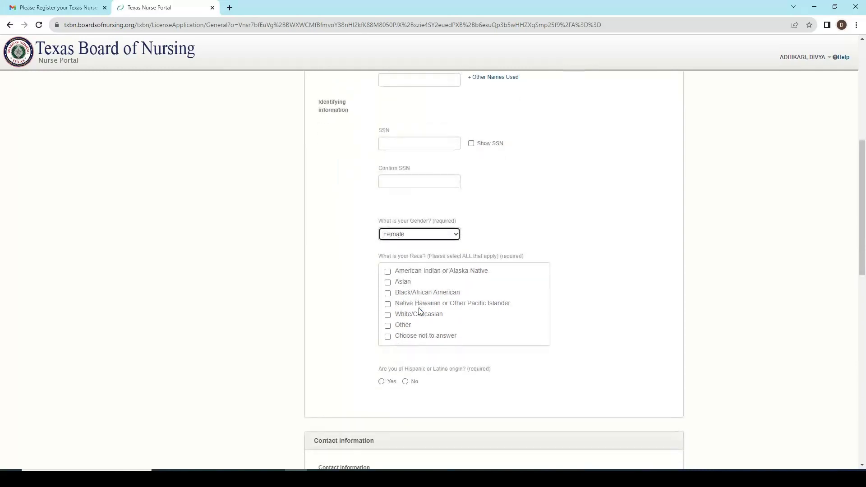
{"action": "left_click", "coordinate": [387, 283]}
{"action": "scroll", "coordinate": [408, 311], "scroll_direction": "down", "scroll_amount": 1}
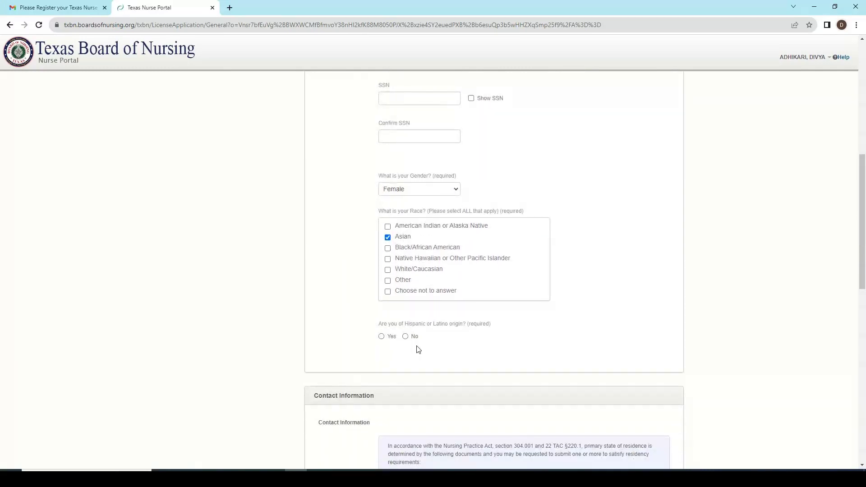
{"action": "left_click", "coordinate": [405, 336]}
{"action": "scroll", "coordinate": [404, 339], "scroll_direction": "down", "scroll_amount": 1}
{"action": "scroll", "coordinate": [404, 341], "scroll_direction": "down", "scroll_amount": 1}
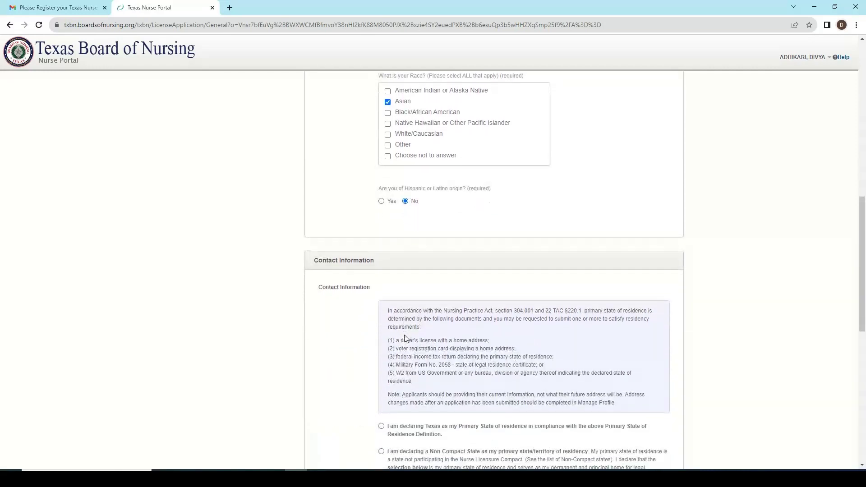
{"action": "scroll", "coordinate": [406, 339], "scroll_direction": "down", "scroll_amount": 2}
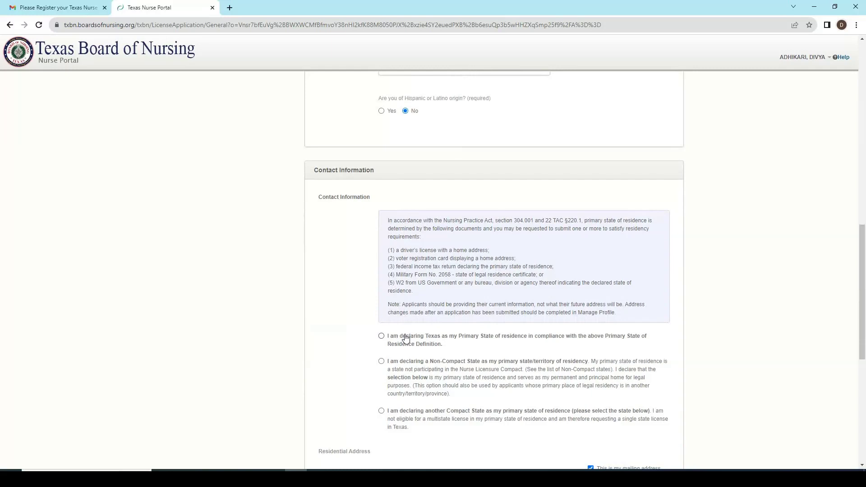
Declare a non-compact primary state of residence with country NEPAL.
{"action": "scroll", "coordinate": [406, 338], "scroll_direction": "down", "scroll_amount": 1}
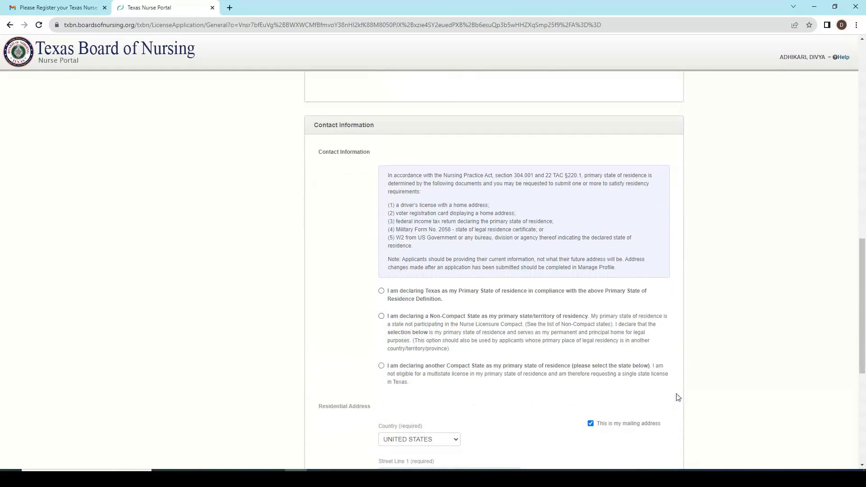
{"action": "scroll", "coordinate": [573, 379], "scroll_direction": "down", "scroll_amount": 1}
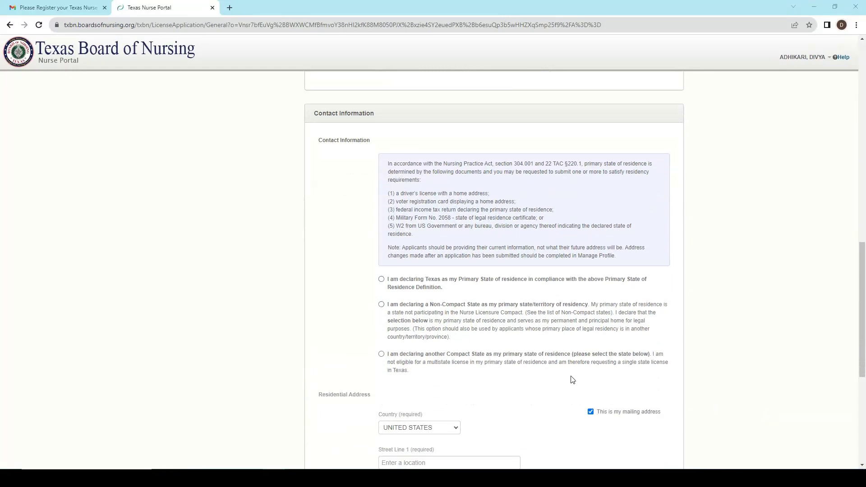
{"action": "left_click", "coordinate": [381, 305]}
{"action": "scroll", "coordinate": [412, 321], "scroll_direction": "down", "scroll_amount": 2}
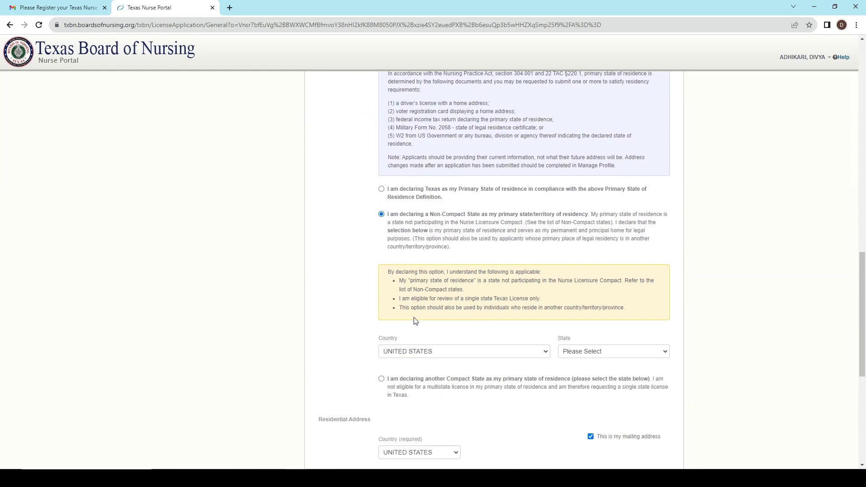
{"action": "scroll", "coordinate": [417, 321], "scroll_direction": "down", "scroll_amount": 1}
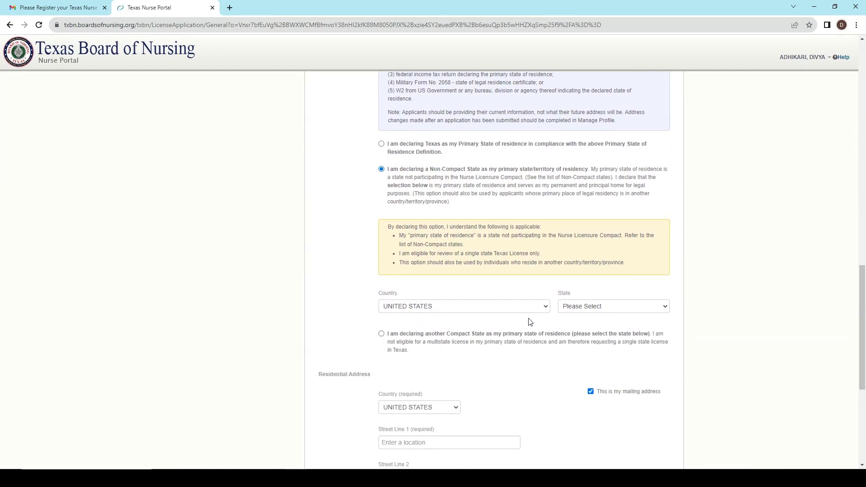
{"action": "left_click", "coordinate": [517, 309]}
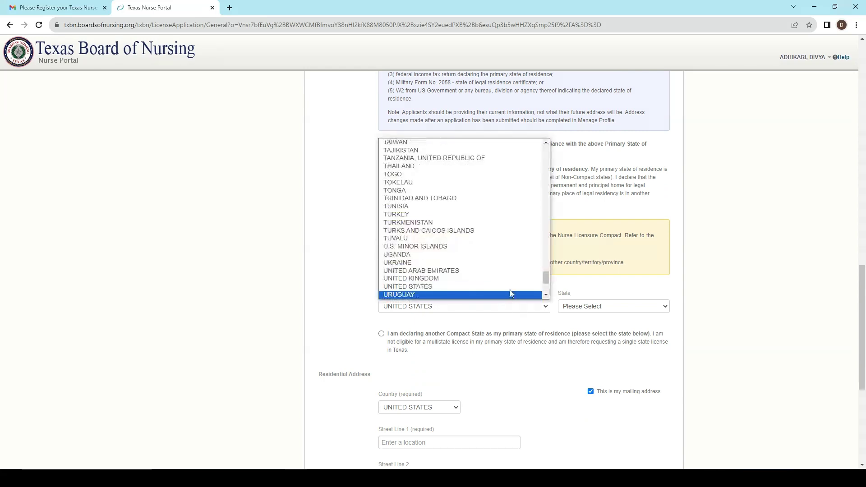
{"action": "type", "text": "ne"}
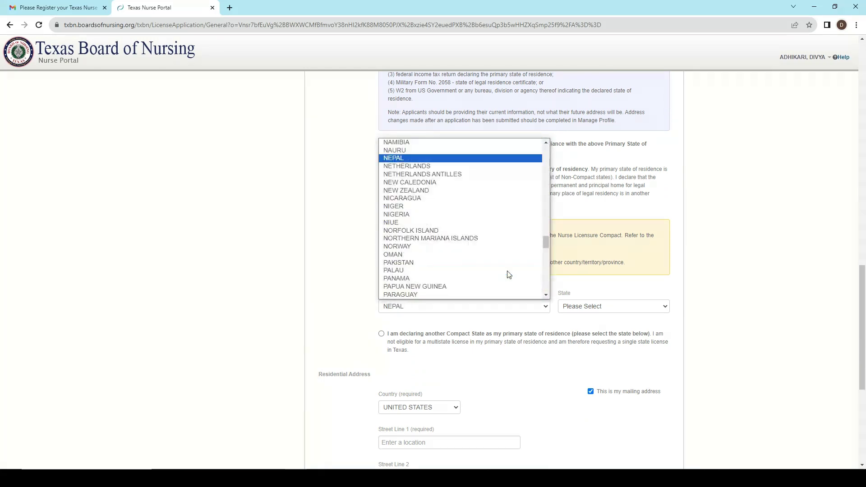
{"action": "key", "text": "Return"}
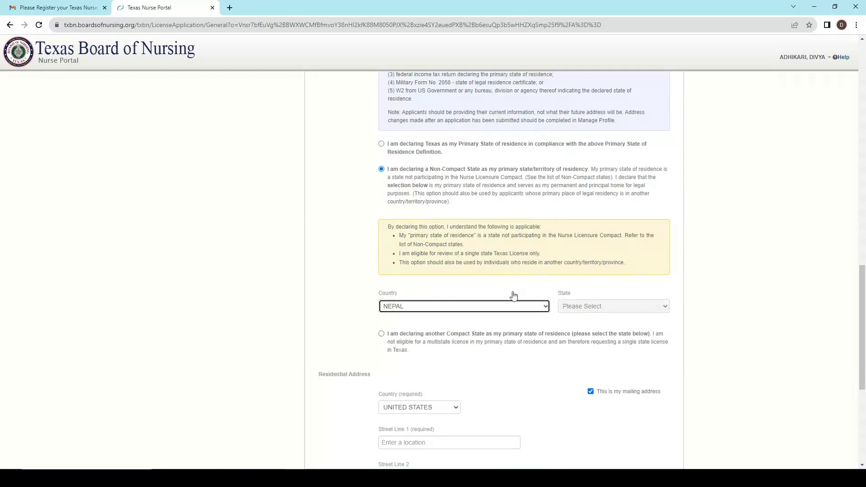
Set the residential address country to NEPAL.
{"action": "scroll", "coordinate": [508, 302], "scroll_direction": "down", "scroll_amount": 4}
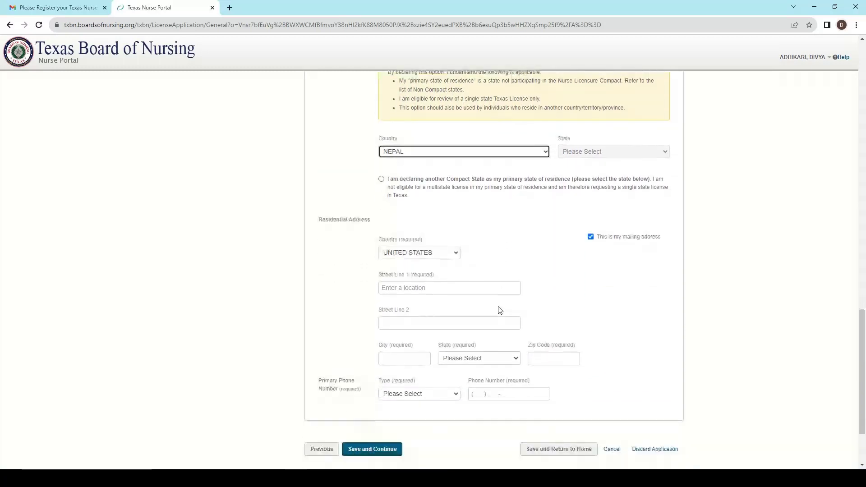
{"action": "left_click", "coordinate": [414, 227]}
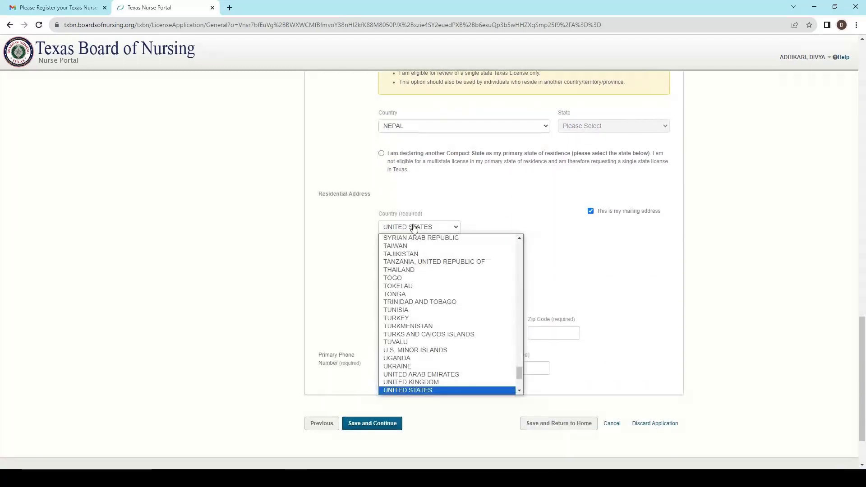
{"action": "type", "text": "nep"}
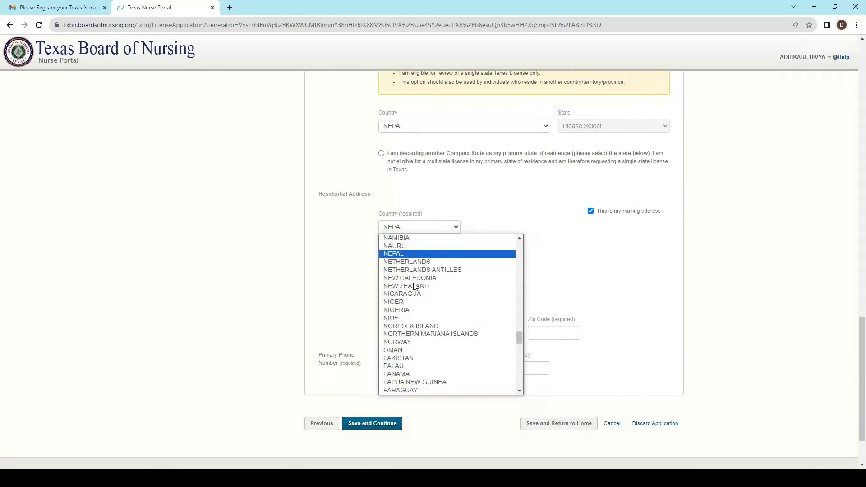
{"action": "key", "text": "Return"}
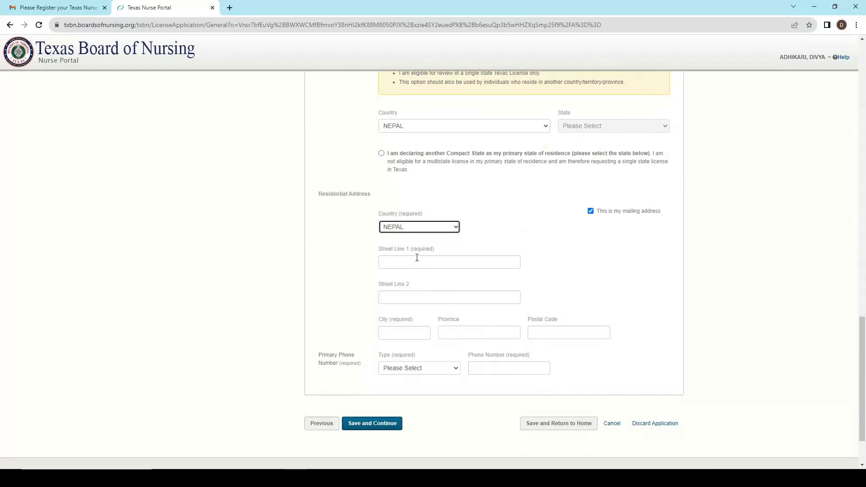
Enter the residential street lines, city, province and postal code.
{"action": "left_click", "coordinate": [417, 258]}
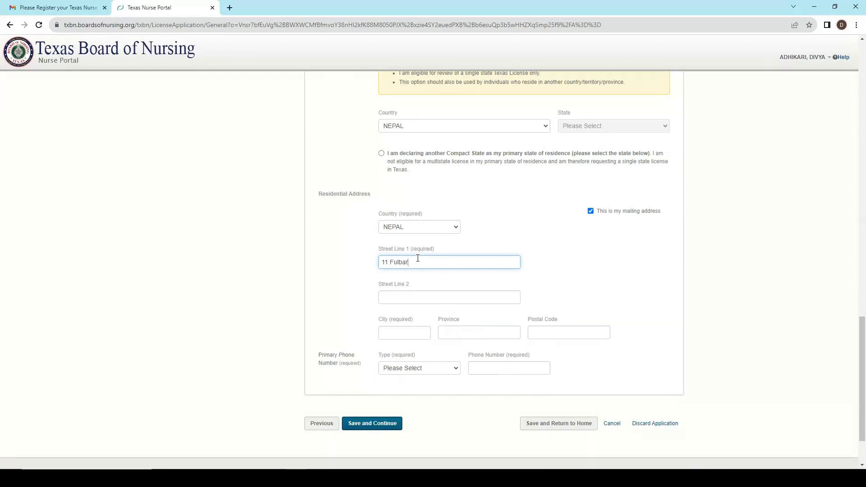
{"action": "left_click", "coordinate": [415, 298]}
{"action": "type", "text": "Kaski"}
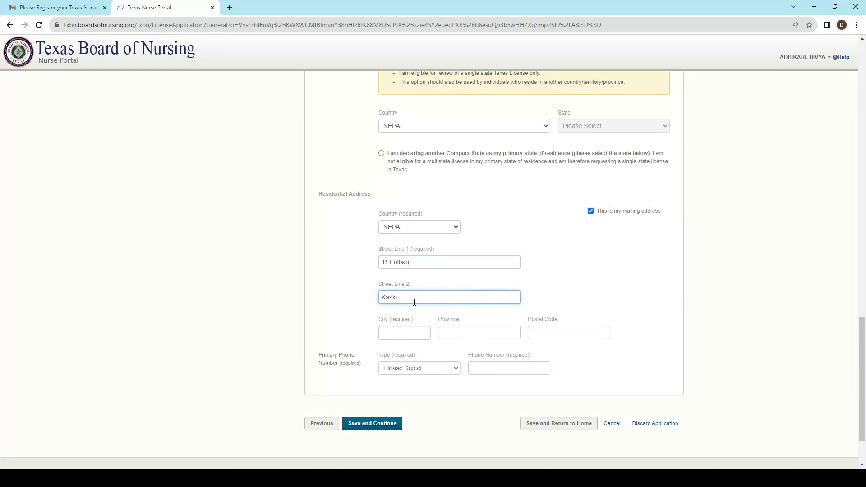
{"action": "left_click", "coordinate": [410, 330]}
{"action": "type", "text": "Po"}
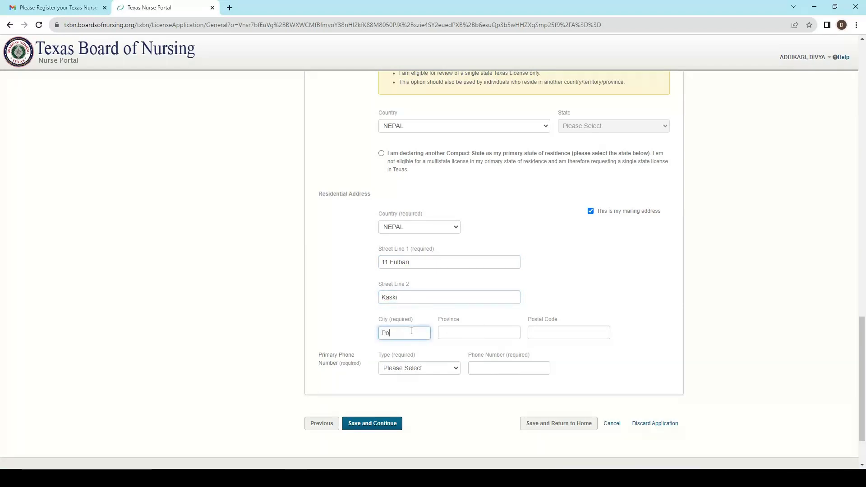
{"action": "type", "text": "khara"}
{"action": "left_click", "coordinate": [464, 336]}
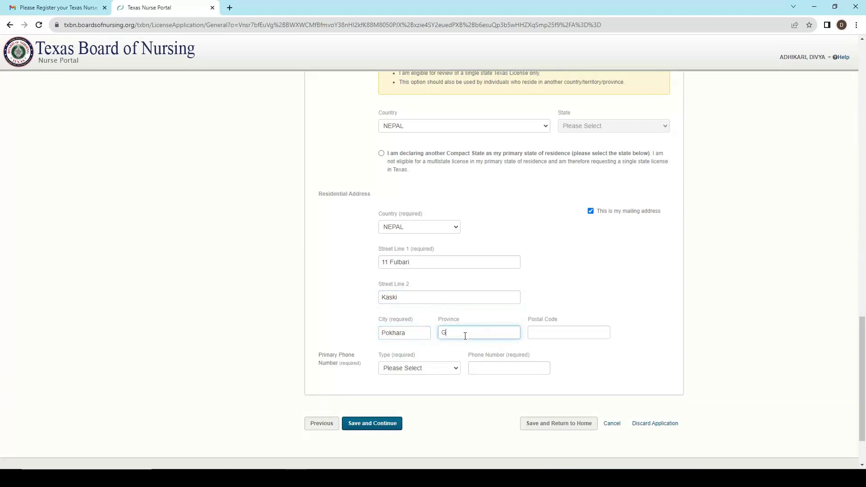
{"action": "type", "text": "Gandaki"}
{"action": "left_click", "coordinate": [541, 332]}
{"action": "type", "text": "33700"}
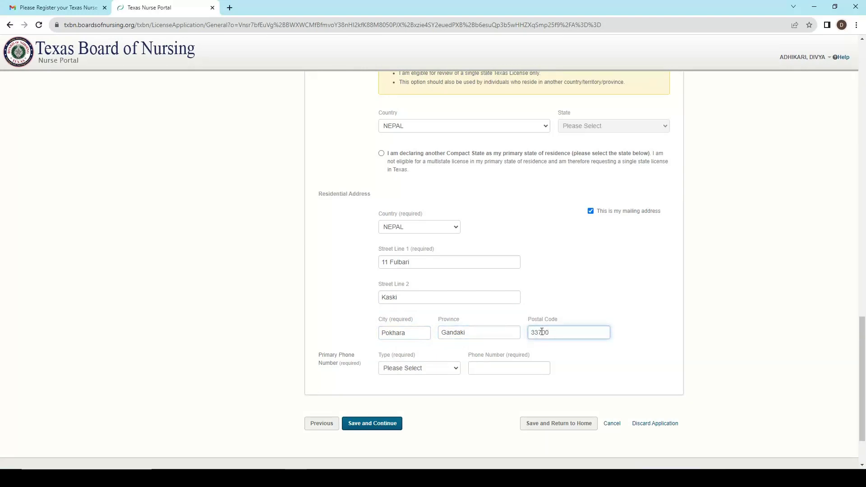
Add a Cell phone number and save the general information.
{"action": "scroll", "coordinate": [446, 370], "scroll_direction": "down", "scroll_amount": 1}
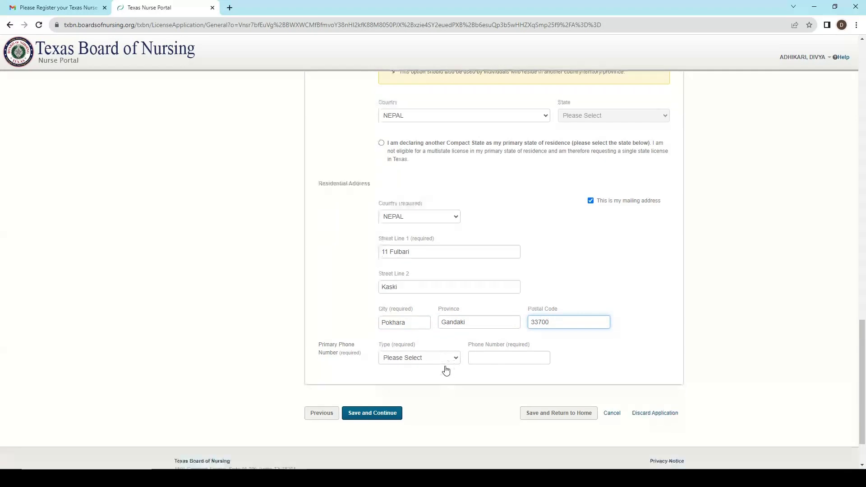
{"action": "left_click", "coordinate": [428, 323]}
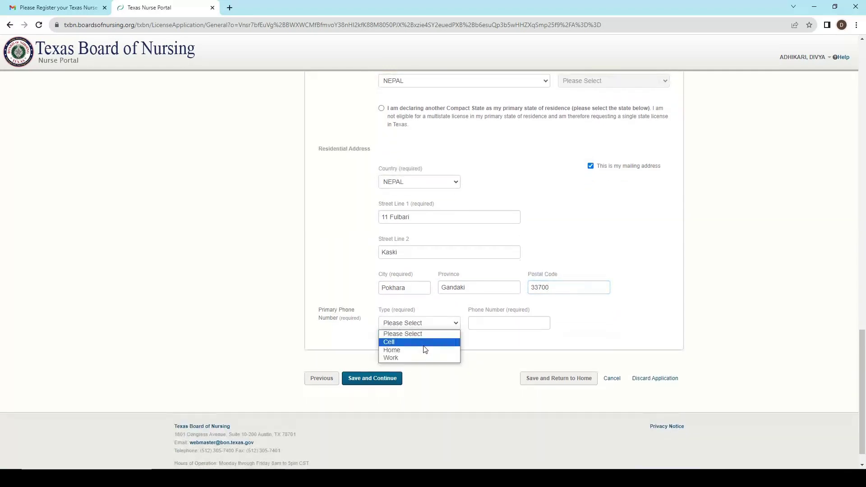
{"action": "left_click", "coordinate": [424, 344]}
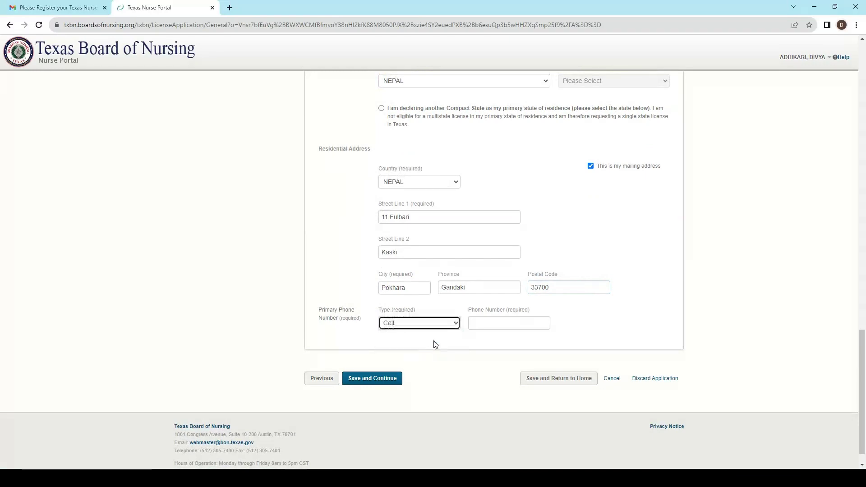
{"action": "left_click", "coordinate": [489, 323]}
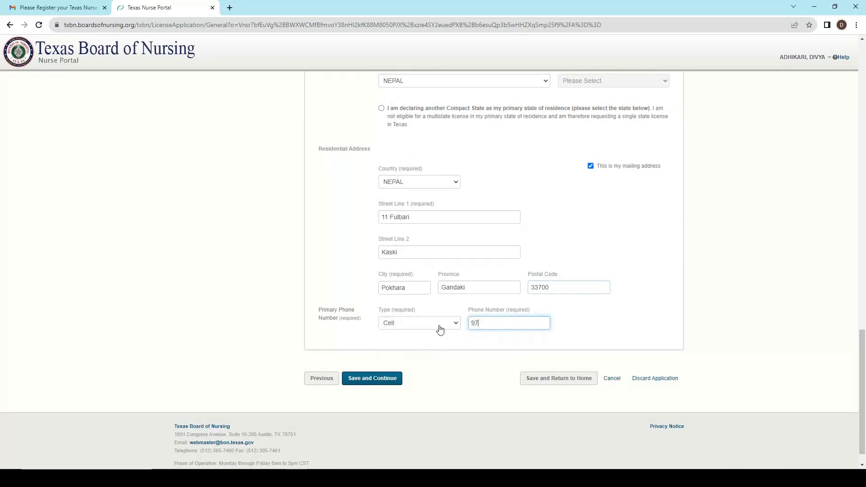
{"action": "left_click", "coordinate": [395, 382]}
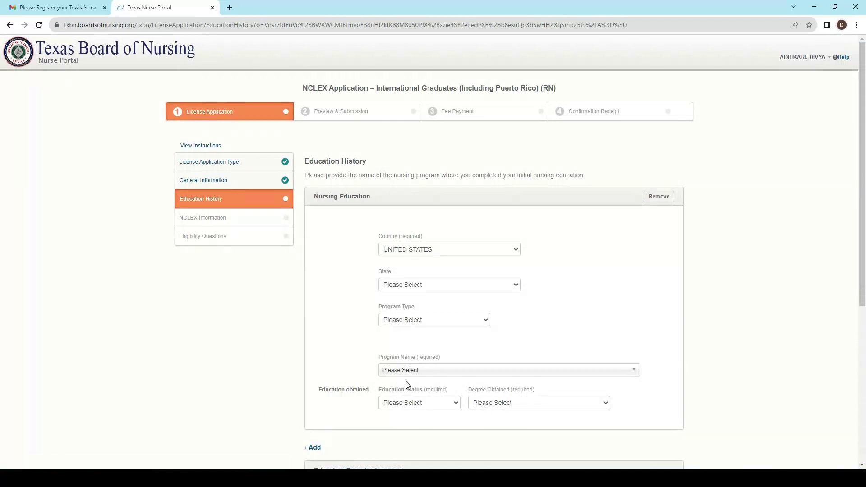
Set the nursing program's country to NEPAL and program type to RN.
{"action": "left_click", "coordinate": [442, 286]}
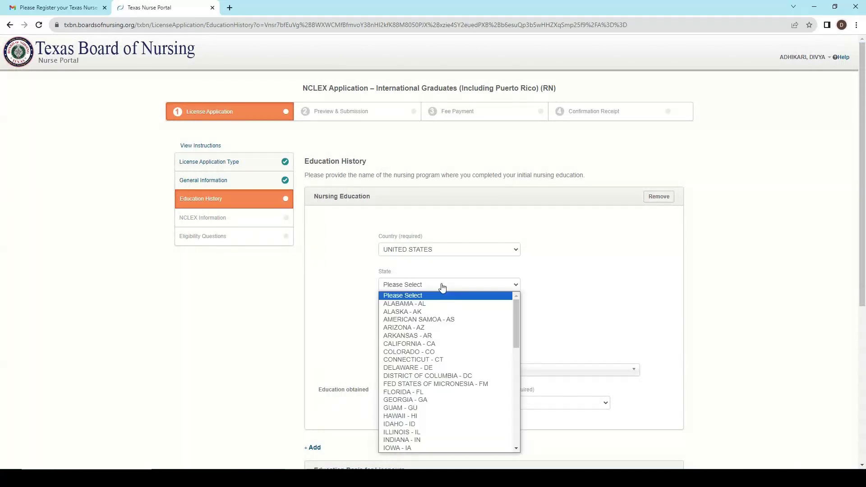
{"action": "left_click", "coordinate": [442, 251]}
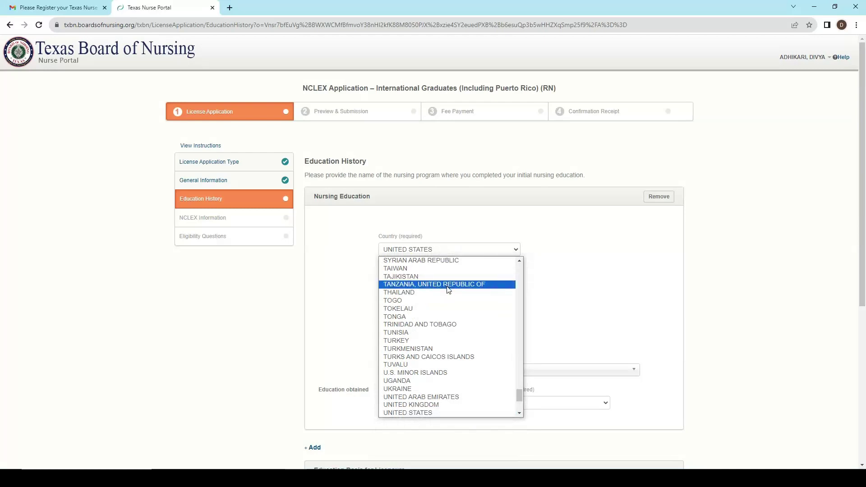
{"action": "type", "text": "ne"}
{"action": "key", "text": "Return"}
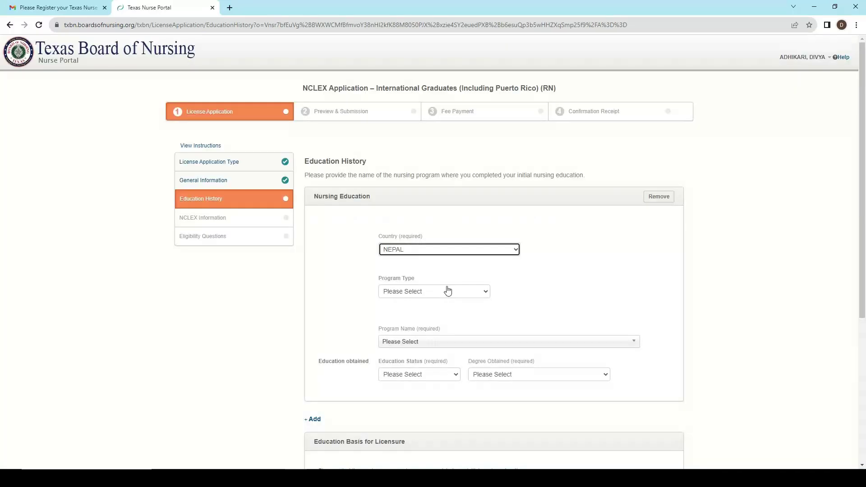
{"action": "left_click", "coordinate": [443, 293]}
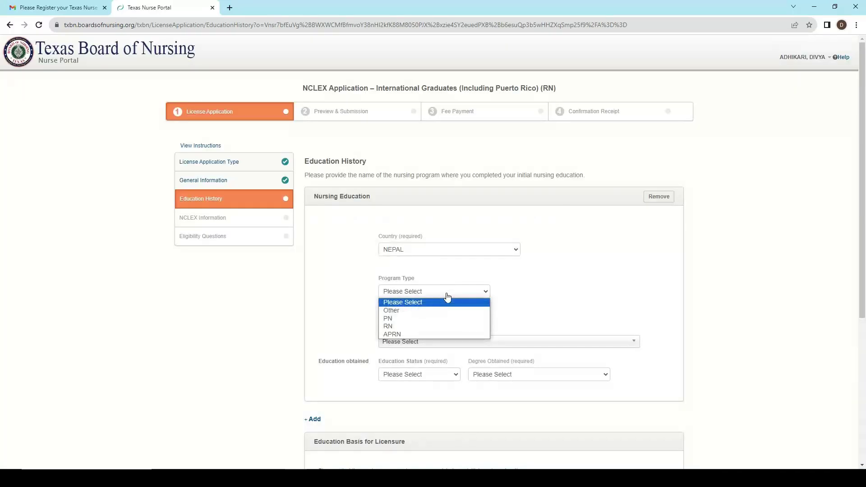
{"action": "left_click", "coordinate": [428, 326]}
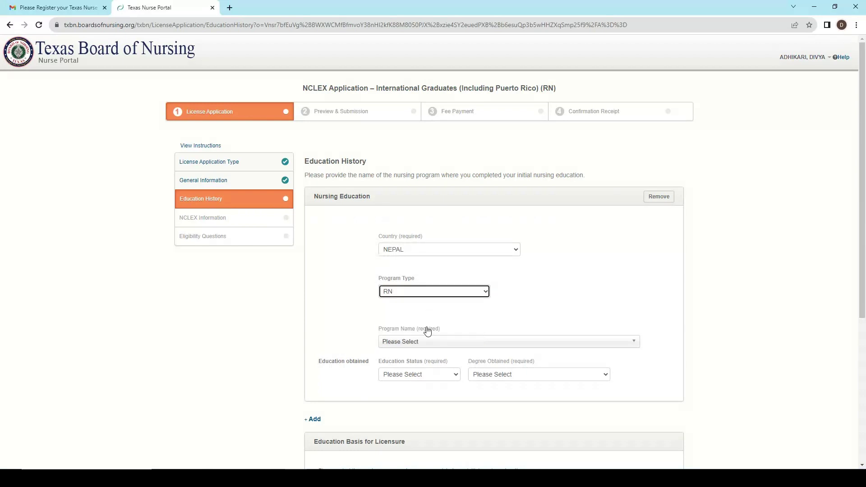
Enter program name 'Bachelor of Science in Nursing' under OTHER, with street Rutthepali and postal code.
{"action": "left_click", "coordinate": [435, 342]}
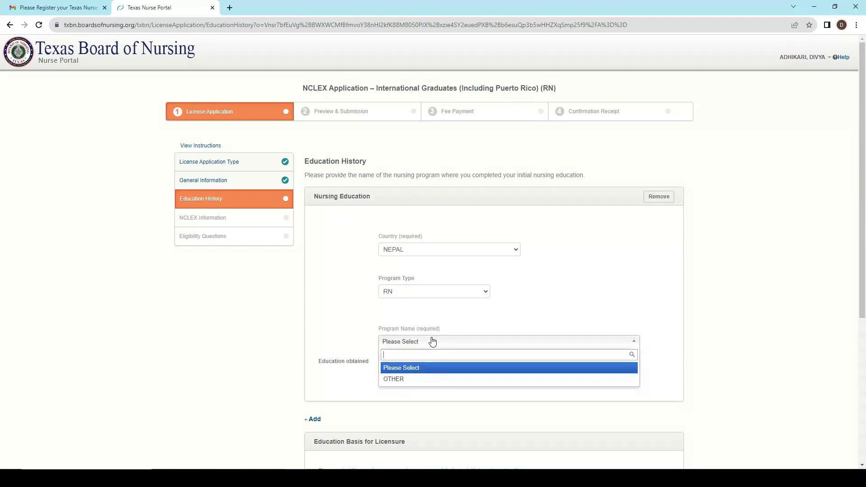
{"action": "left_click", "coordinate": [434, 381]}
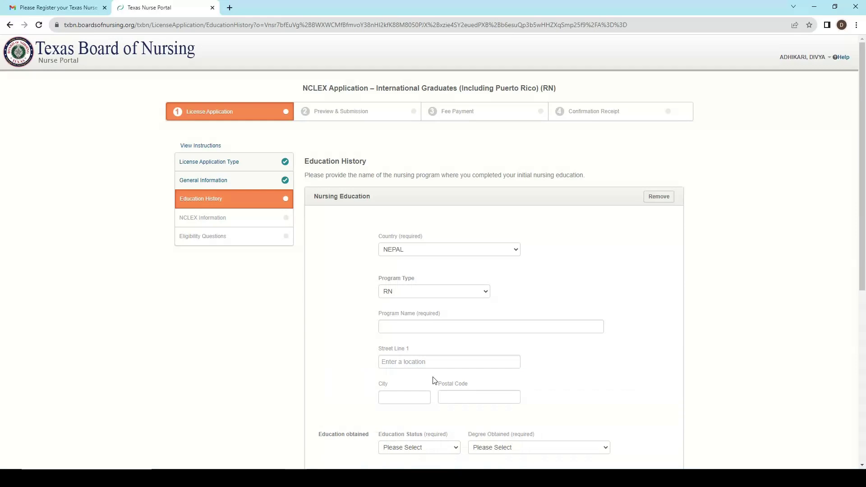
{"action": "left_click", "coordinate": [436, 332]}
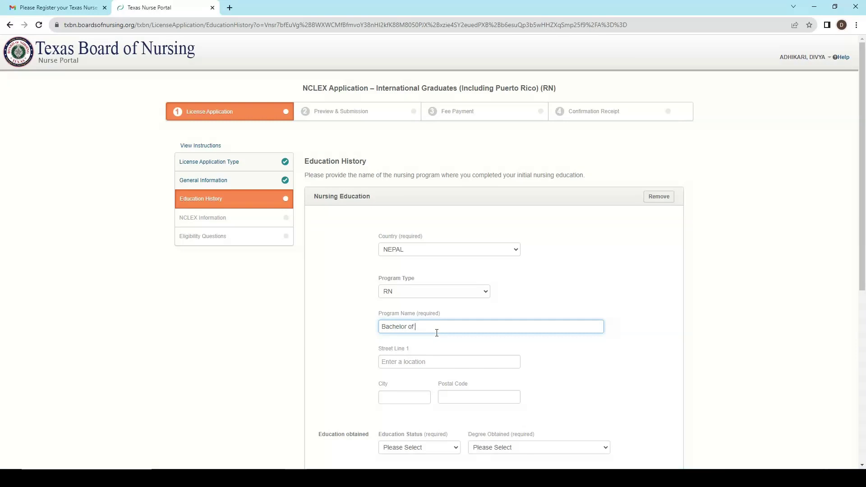
{"action": "type", "text": "Bachelor of Science in Nursing"}
{"action": "scroll", "coordinate": [437, 350], "scroll_direction": "down", "scroll_amount": 2}
{"action": "left_click", "coordinate": [407, 269]}
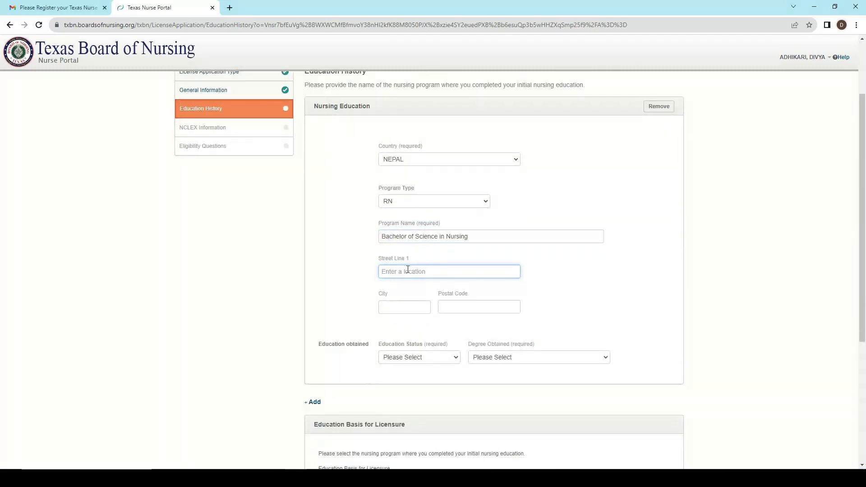
{"action": "type", "text": "R"}
{"action": "type", "text": "utthe"}
{"action": "type", "text": "pali"}
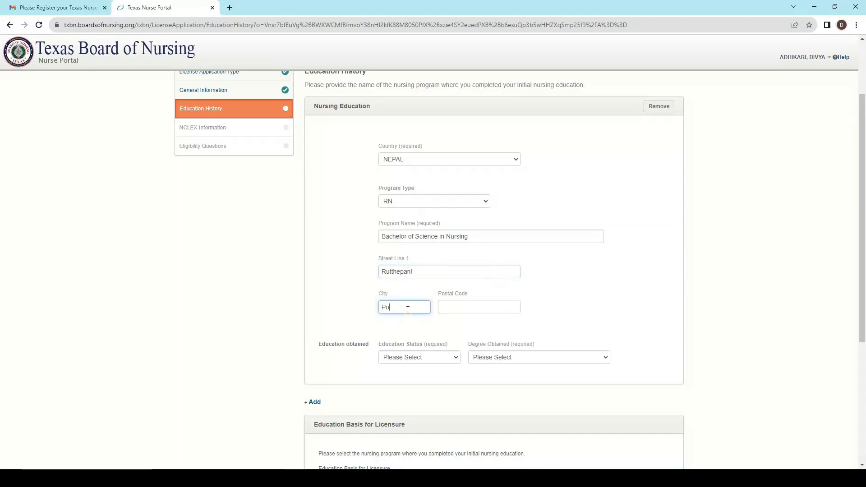
{"action": "left_click", "coordinate": [471, 310]}
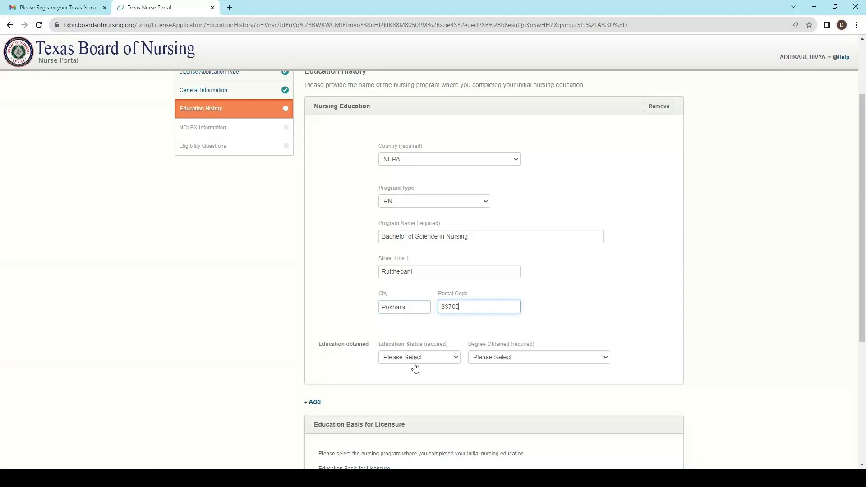
{"action": "scroll", "coordinate": [390, 381], "scroll_direction": "down", "scroll_amount": 1}
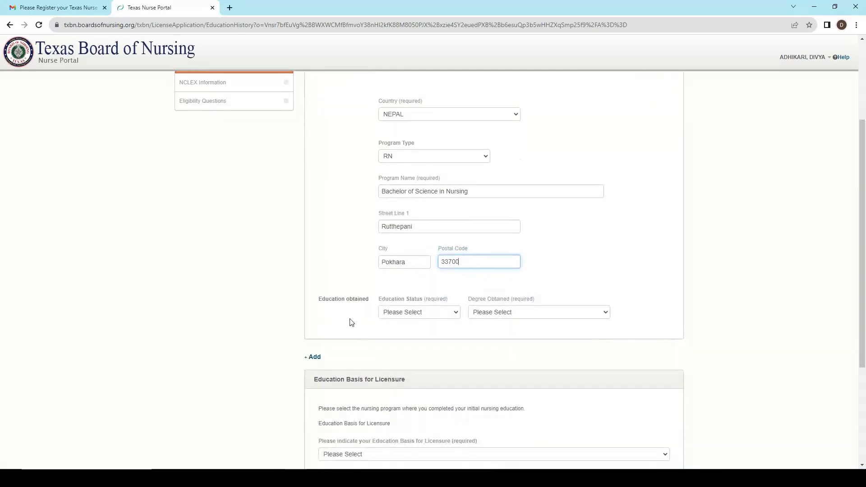
Set education status Graduated, degree Baccalaureate Degree-Nursing, graduation date 06/2022.
{"action": "left_click", "coordinate": [401, 314]}
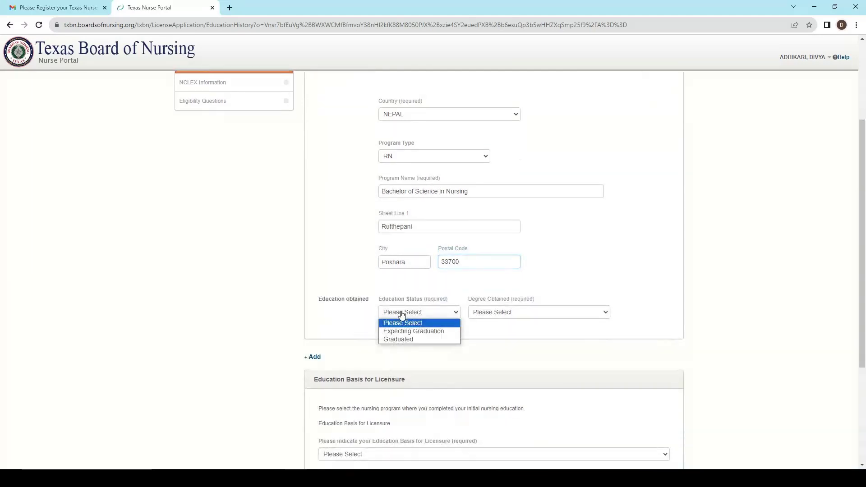
{"action": "left_click", "coordinate": [409, 340]}
{"action": "left_click", "coordinate": [502, 316]}
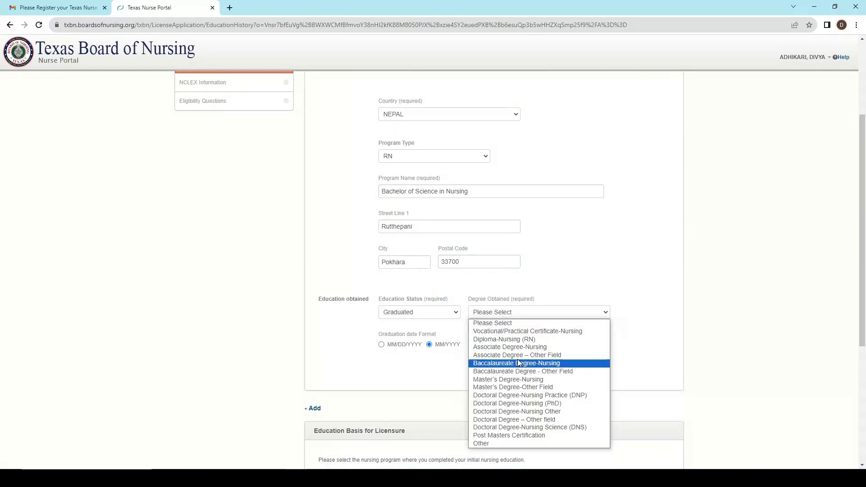
{"action": "left_click", "coordinate": [518, 363]}
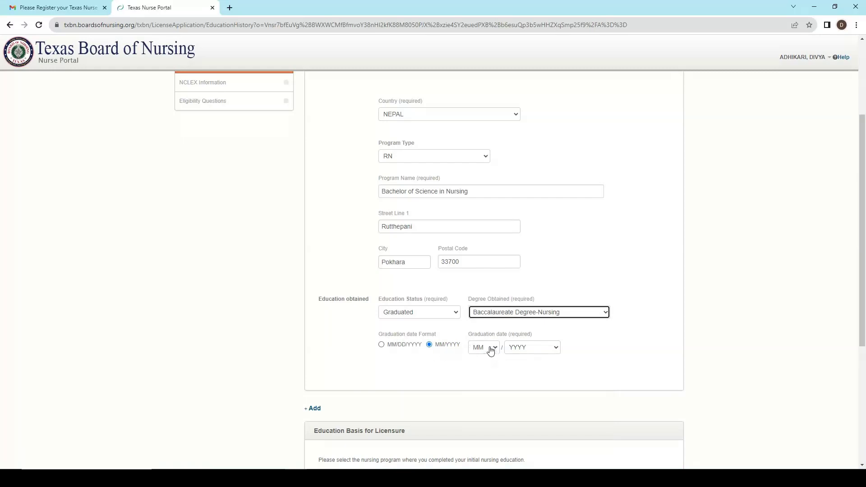
{"action": "left_click", "coordinate": [491, 351]}
{"action": "left_click", "coordinate": [484, 406]}
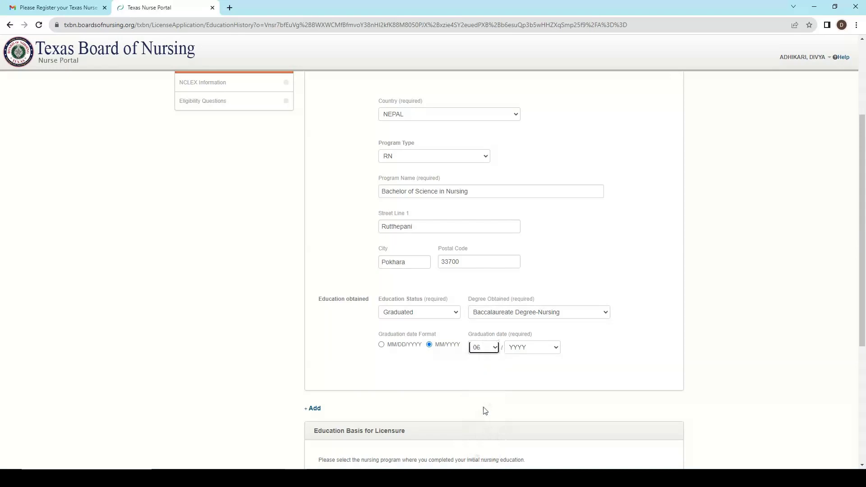
{"action": "left_click", "coordinate": [544, 351]}
{"action": "scroll", "coordinate": [536, 314], "scroll_direction": "down", "scroll_amount": 8}
{"action": "scroll", "coordinate": [535, 315], "scroll_direction": "up", "scroll_amount": 8}
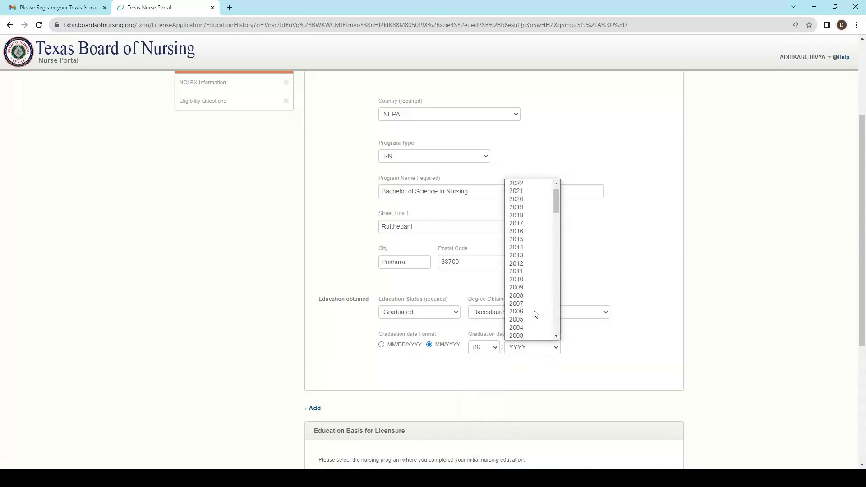
{"action": "scroll", "coordinate": [523, 278], "scroll_direction": "up", "scroll_amount": 2}
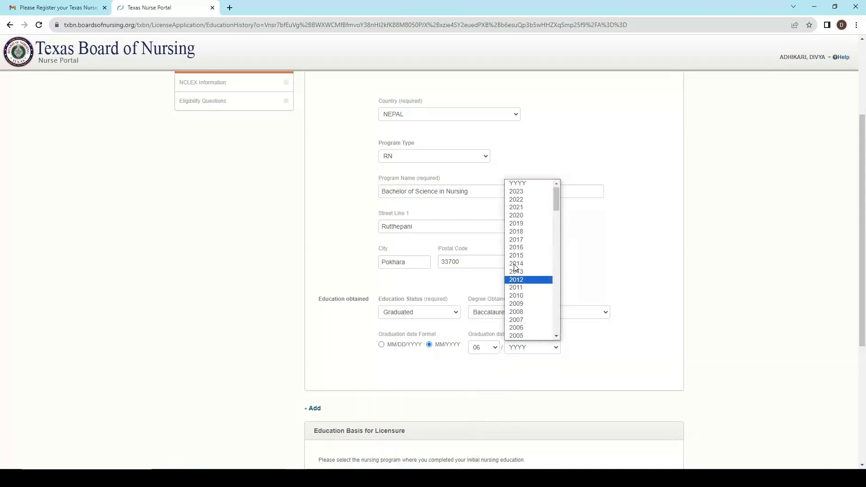
{"action": "left_click", "coordinate": [521, 202]}
{"action": "scroll", "coordinate": [739, 289], "scroll_direction": "down", "scroll_amount": 5}
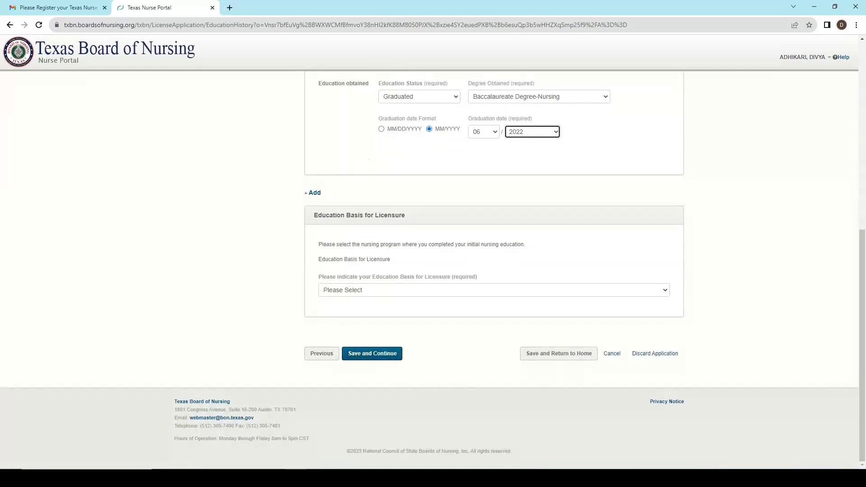
Save, then choose Bachelor of Science in Nursing as education basis and dismiss the save-address popup.
{"action": "left_click", "coordinate": [372, 354]}
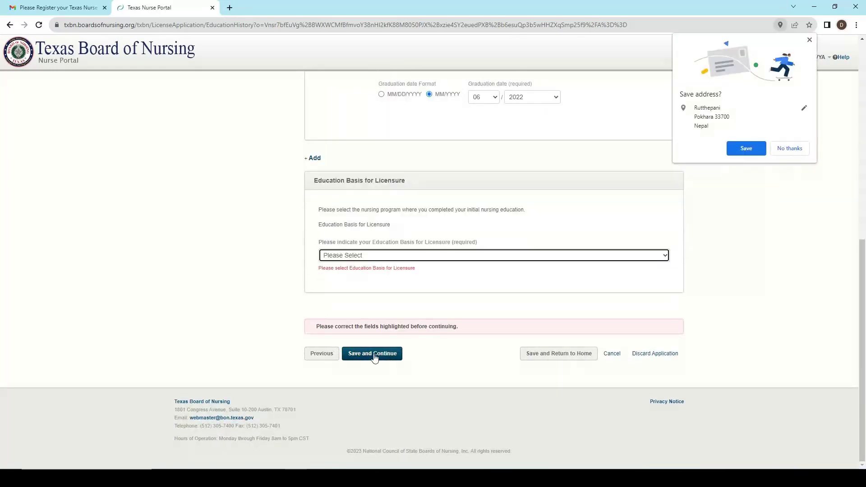
{"action": "left_click", "coordinate": [434, 255]}
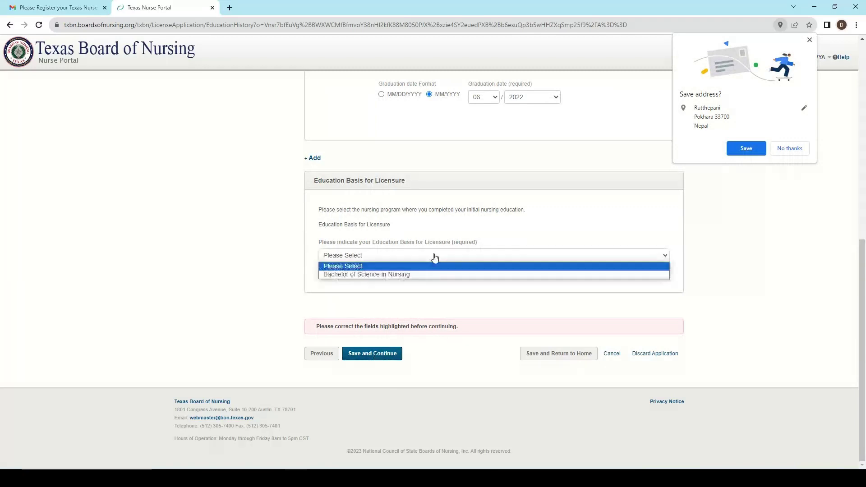
{"action": "left_click", "coordinate": [424, 275]}
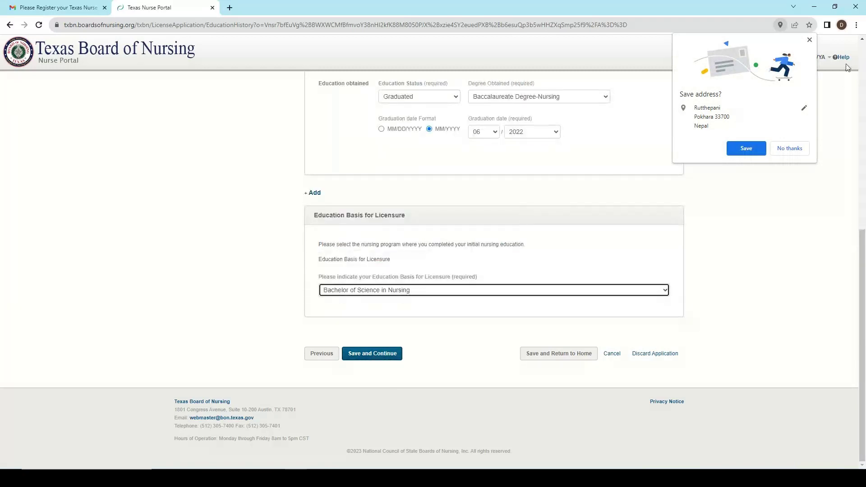
{"action": "left_click", "coordinate": [811, 40]}
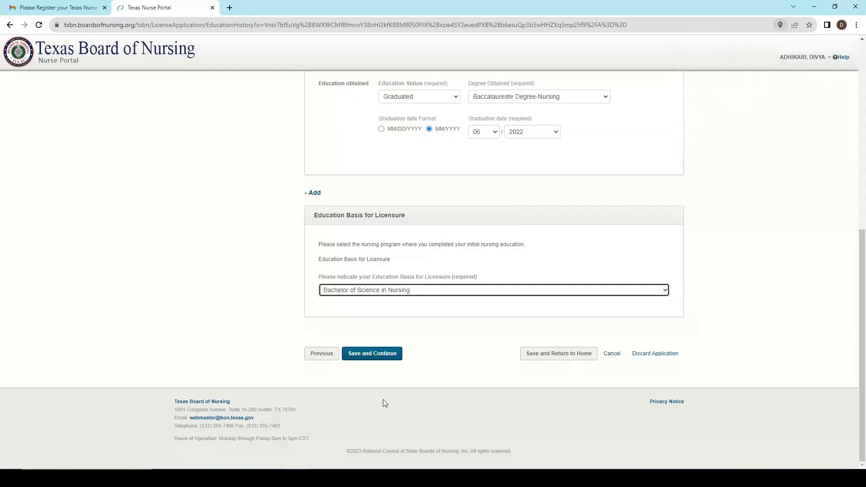
Save the education history, answer No to testing accommodations, and save the NCLEX information.
{"action": "left_click", "coordinate": [373, 356]}
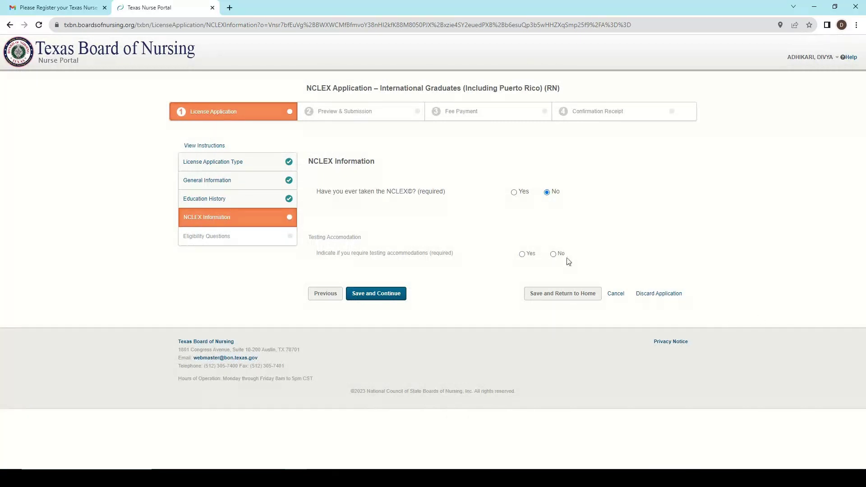
{"action": "left_click", "coordinate": [553, 254]}
{"action": "left_click", "coordinate": [377, 295]}
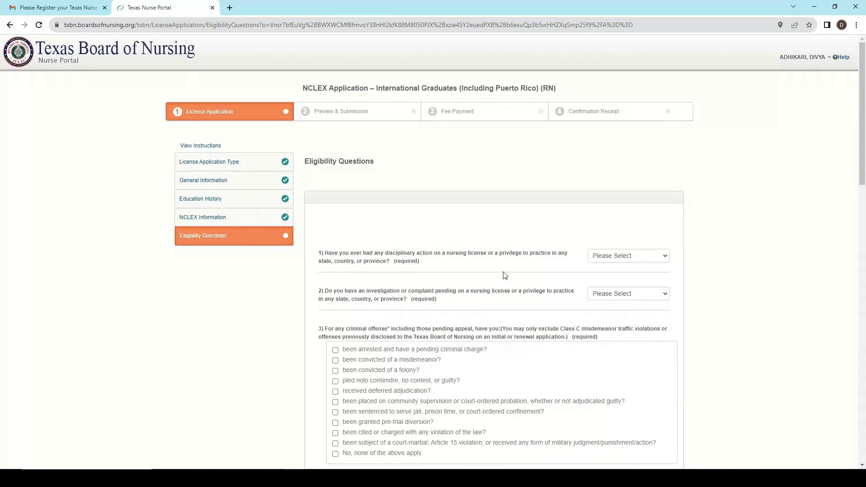
Answer No to questions 1 and 2 and mark 'No, none of the above apply' for criminal offenses.
{"action": "left_click", "coordinate": [606, 262]}
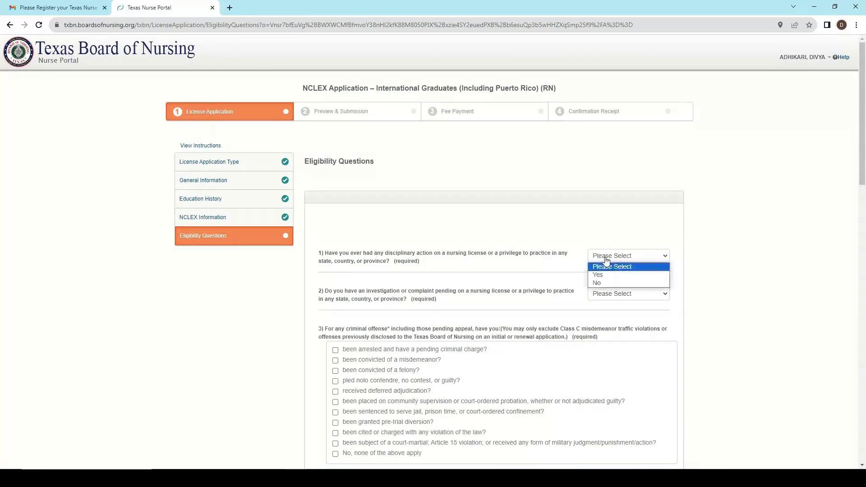
{"action": "left_click", "coordinate": [608, 283]}
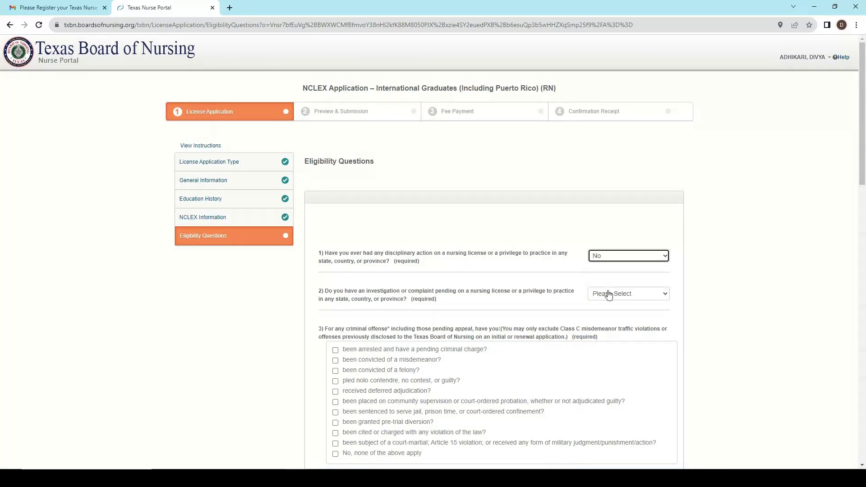
{"action": "left_click", "coordinate": [609, 295]}
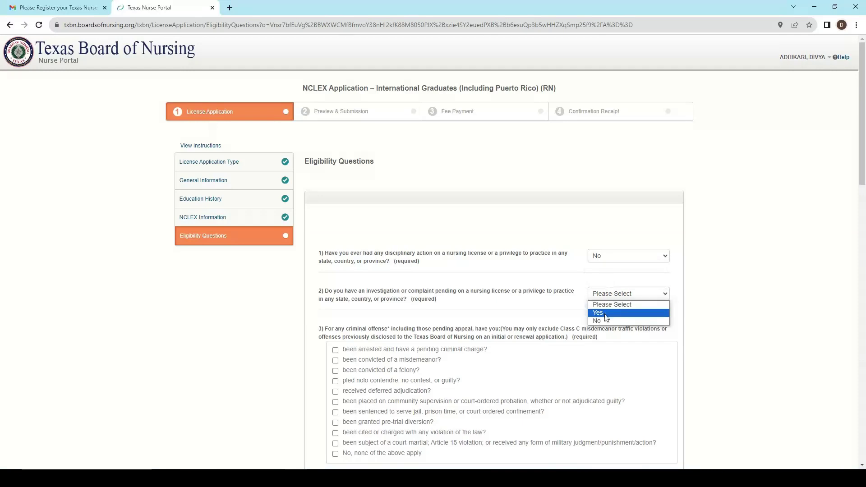
{"action": "left_click", "coordinate": [604, 323]}
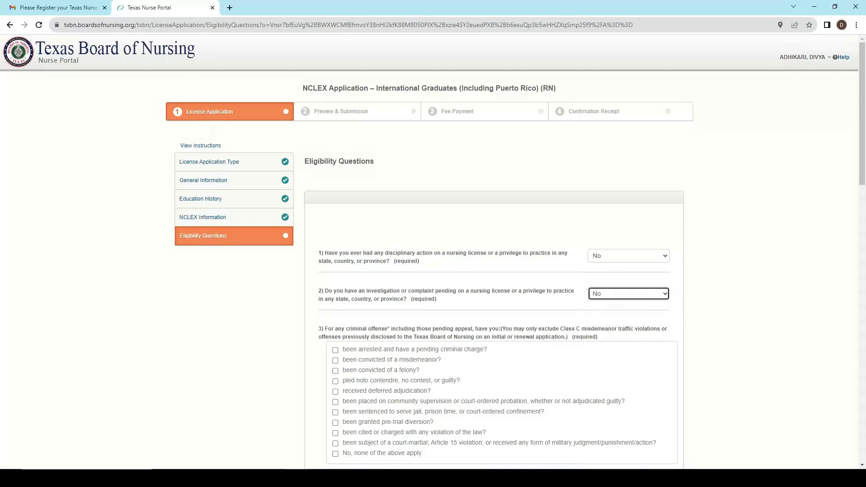
{"action": "scroll", "coordinate": [554, 327], "scroll_direction": "down", "scroll_amount": 3}
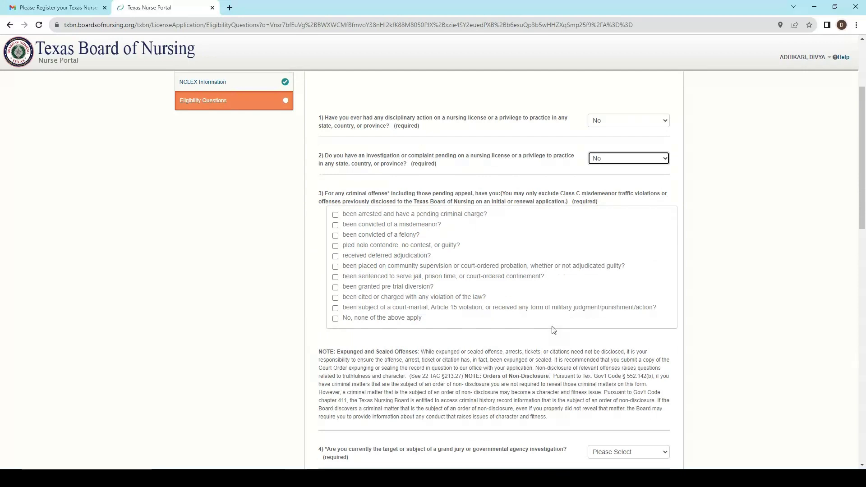
{"action": "scroll", "coordinate": [554, 330], "scroll_direction": "down", "scroll_amount": 1}
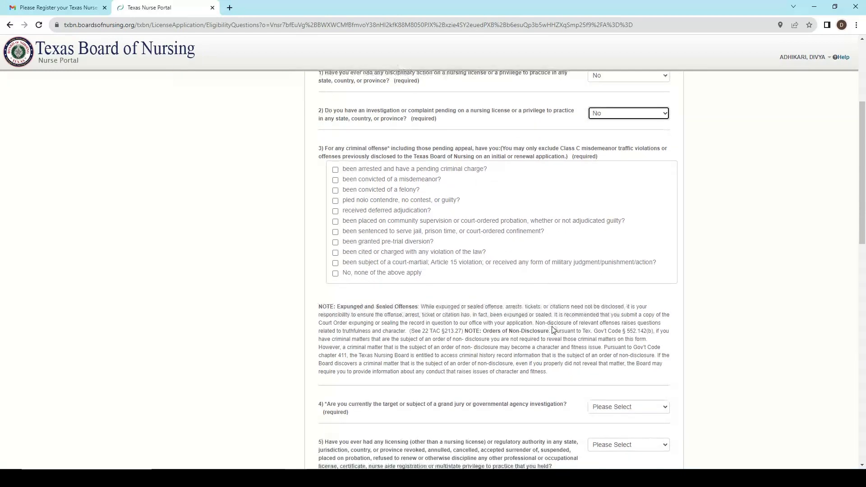
{"action": "left_click", "coordinate": [335, 273]}
{"action": "scroll", "coordinate": [385, 306], "scroll_direction": "down", "scroll_amount": 2}
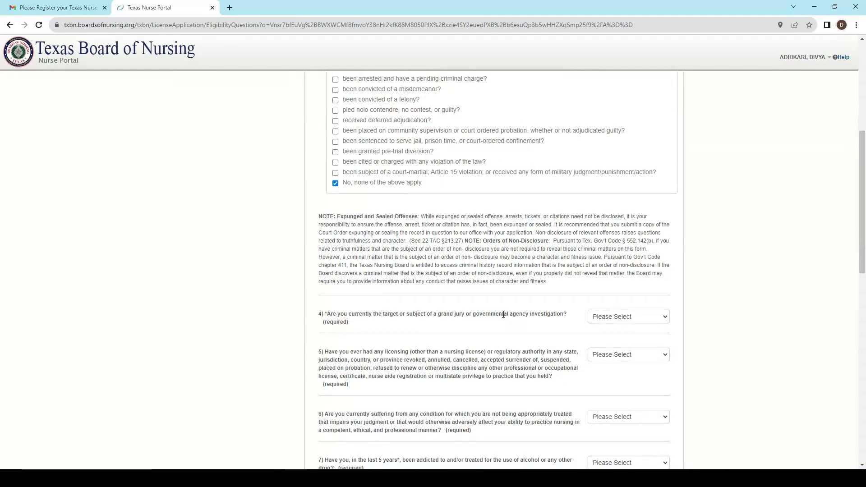
Answer No to eligibility questions 4, 5, 6, 7 and 8.
{"action": "left_click", "coordinate": [625, 323]}
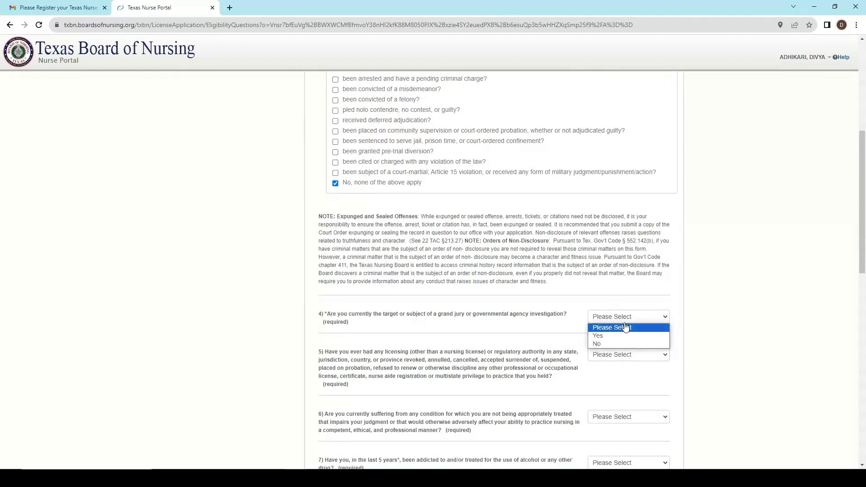
{"action": "left_click", "coordinate": [625, 344]}
{"action": "left_click", "coordinate": [623, 356]}
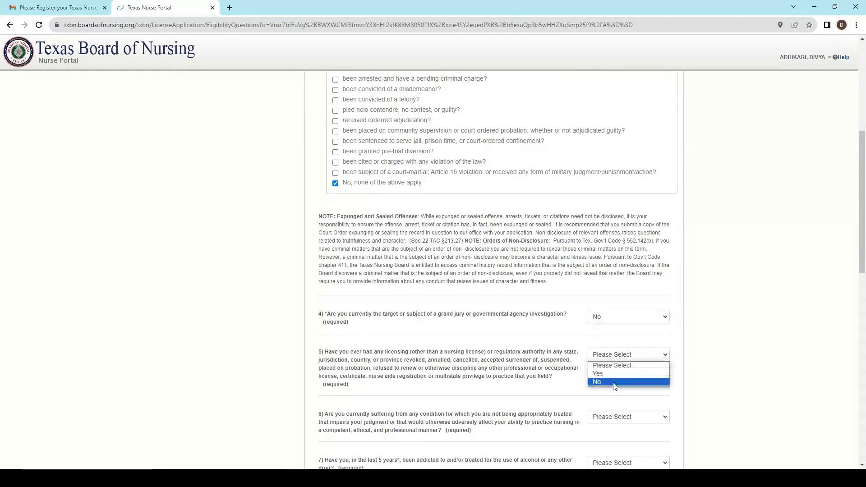
{"action": "left_click", "coordinate": [615, 383]}
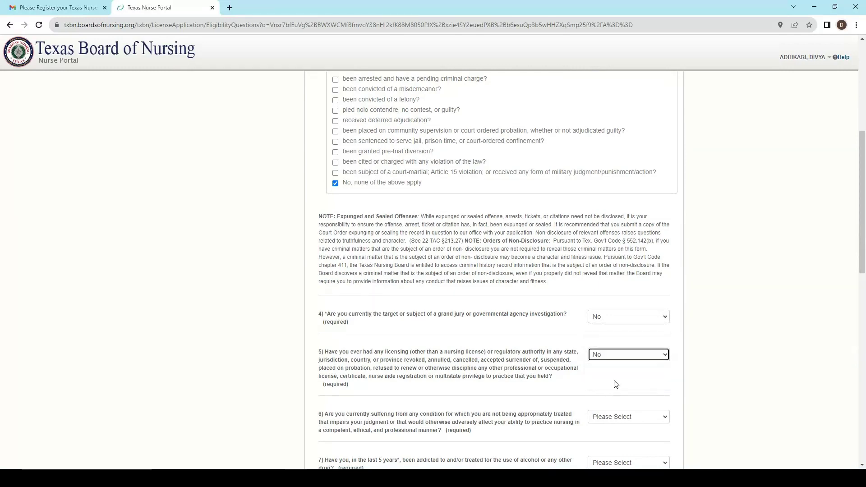
{"action": "scroll", "coordinate": [616, 384], "scroll_direction": "down", "scroll_amount": 4}
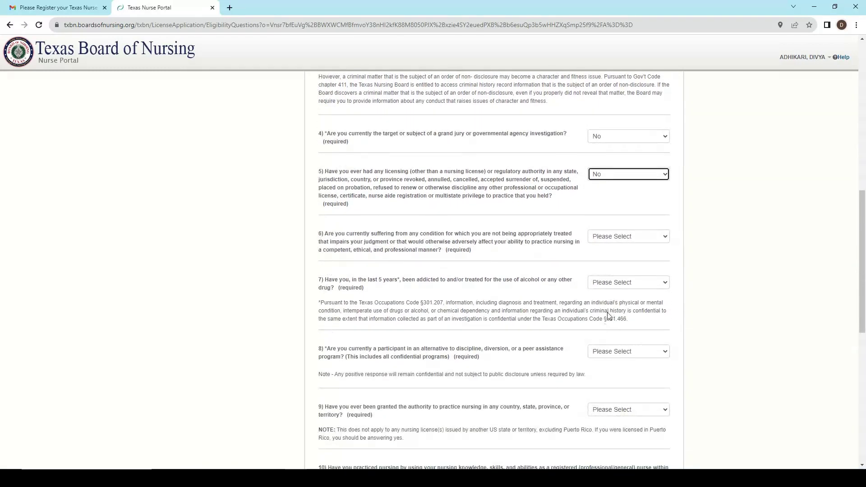
{"action": "left_click", "coordinate": [615, 236]}
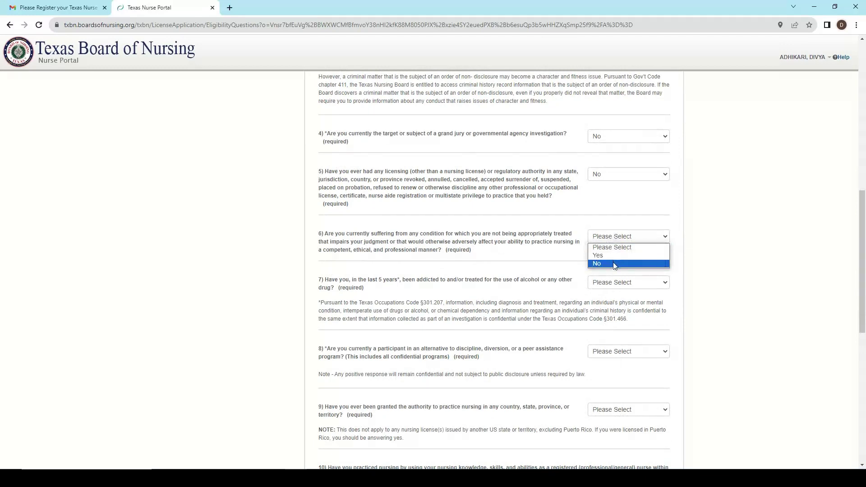
{"action": "left_click", "coordinate": [614, 264]}
{"action": "left_click", "coordinate": [615, 284]}
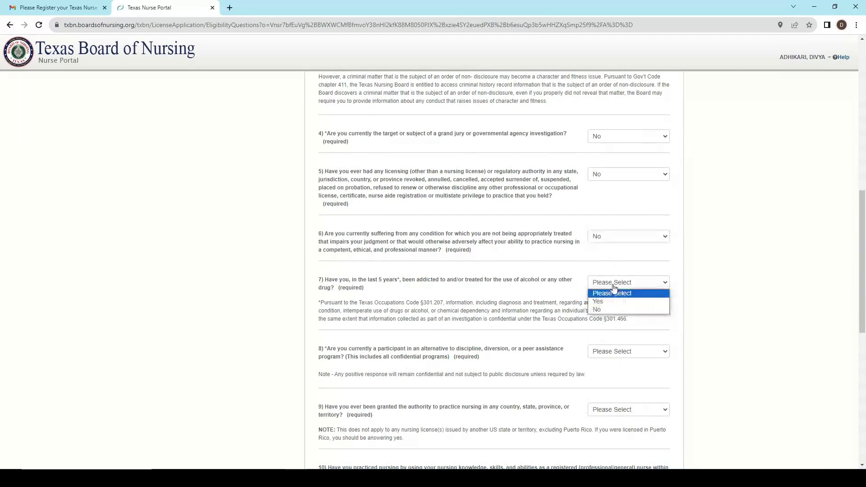
{"action": "left_click", "coordinate": [611, 310]}
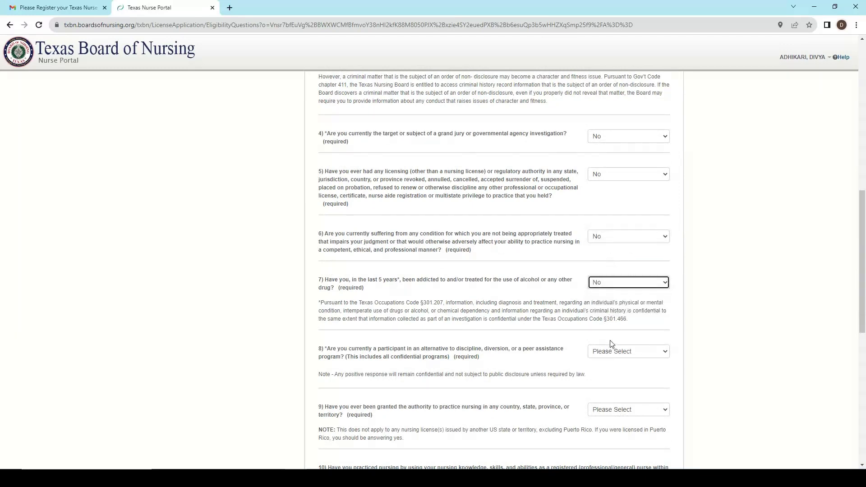
{"action": "left_click", "coordinate": [614, 350]}
{"action": "left_click", "coordinate": [616, 378]}
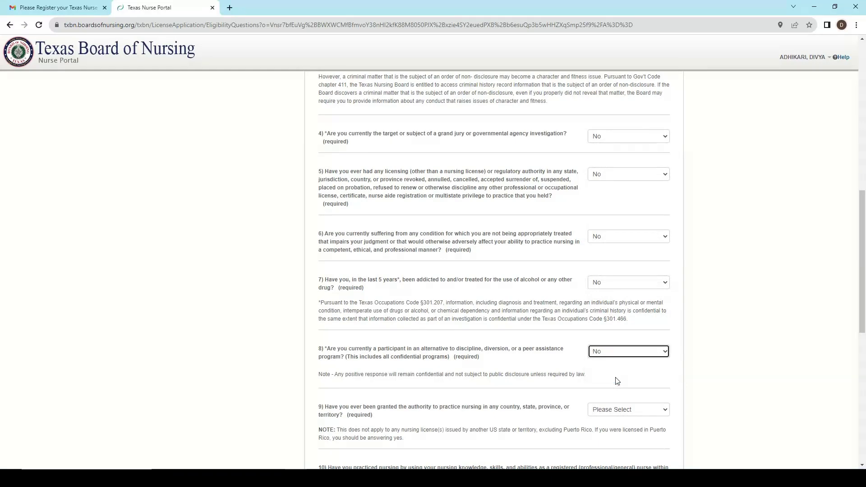
{"action": "scroll", "coordinate": [617, 381], "scroll_direction": "down", "scroll_amount": 4}
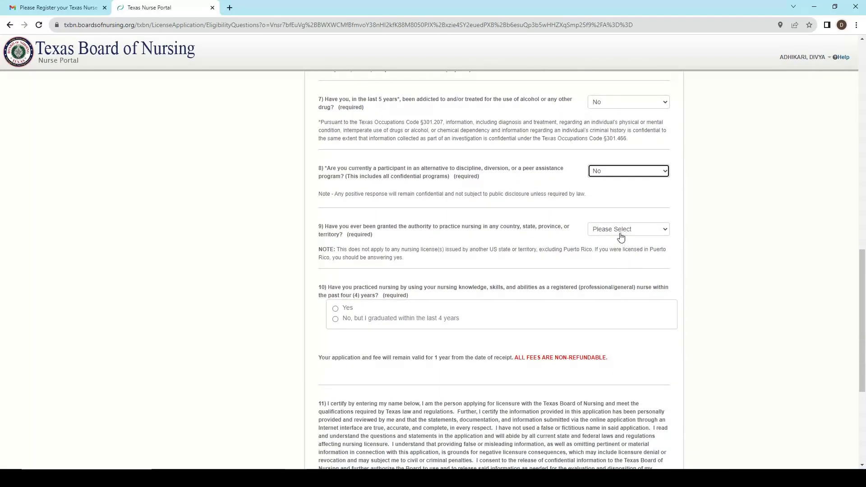
Answer Yes to question 9 and list NEPAL as the prior licensure jurisdiction.
{"action": "left_click", "coordinate": [622, 237]}
{"action": "left_click", "coordinate": [617, 255]}
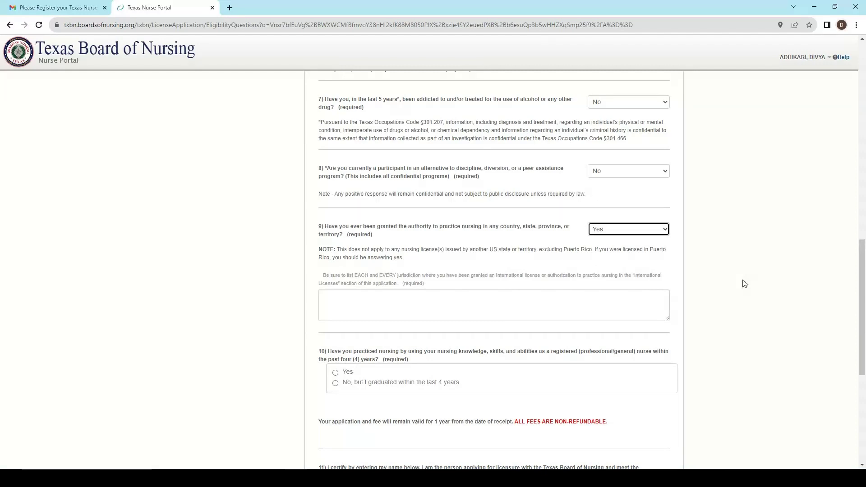
{"action": "left_click", "coordinate": [469, 298]}
{"action": "type", "text": "NEPAL"}
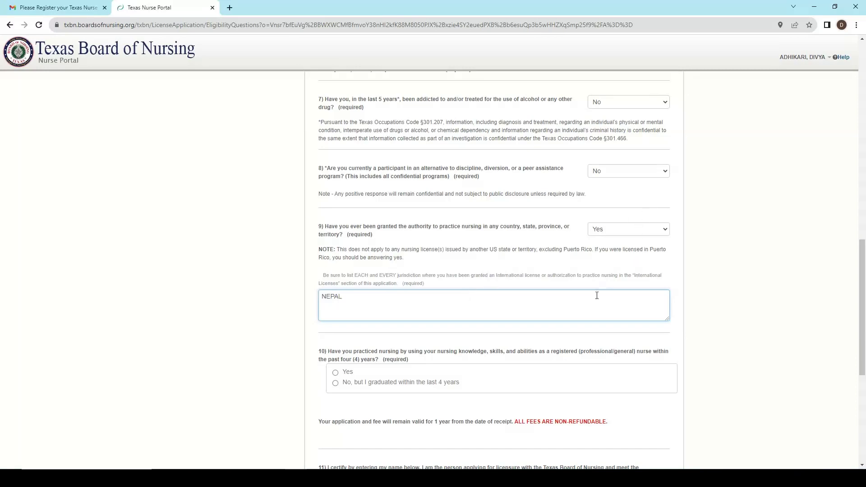
Answer Yes to practising nursing in the past four years and sign with the applicant's full name.
{"action": "scroll", "coordinate": [592, 307], "scroll_direction": "down", "scroll_amount": 2}
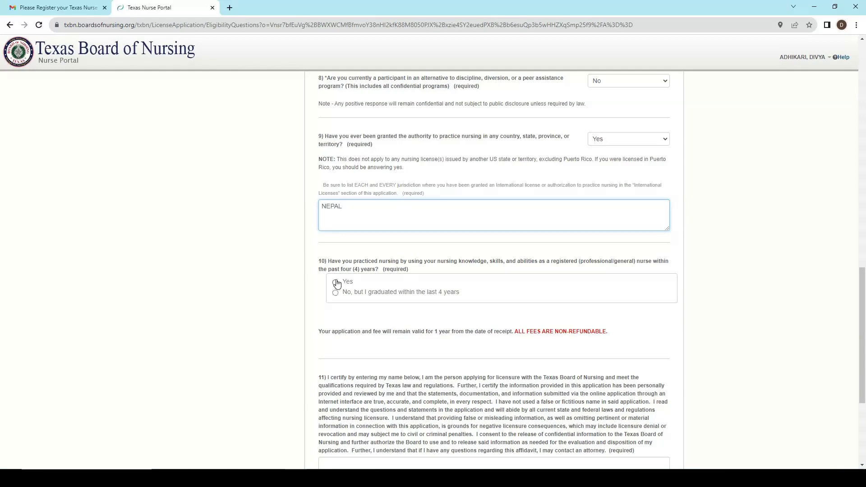
{"action": "left_click", "coordinate": [336, 283]}
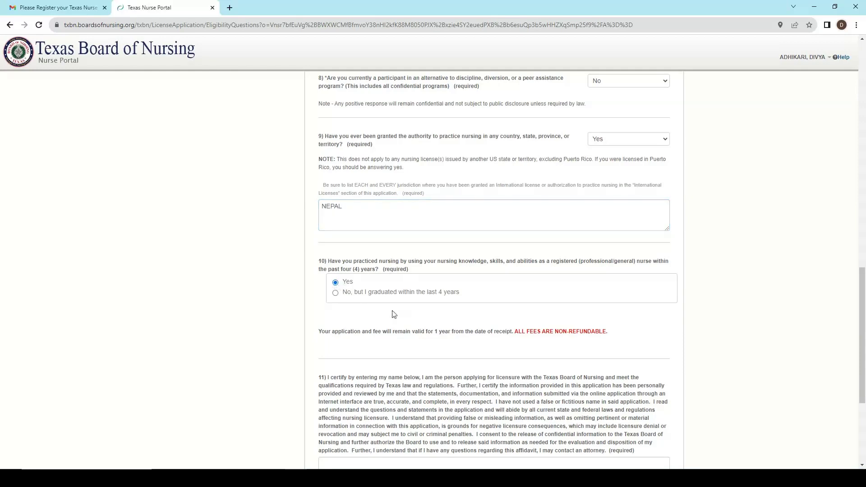
{"action": "scroll", "coordinate": [392, 314], "scroll_direction": "down", "scroll_amount": 2}
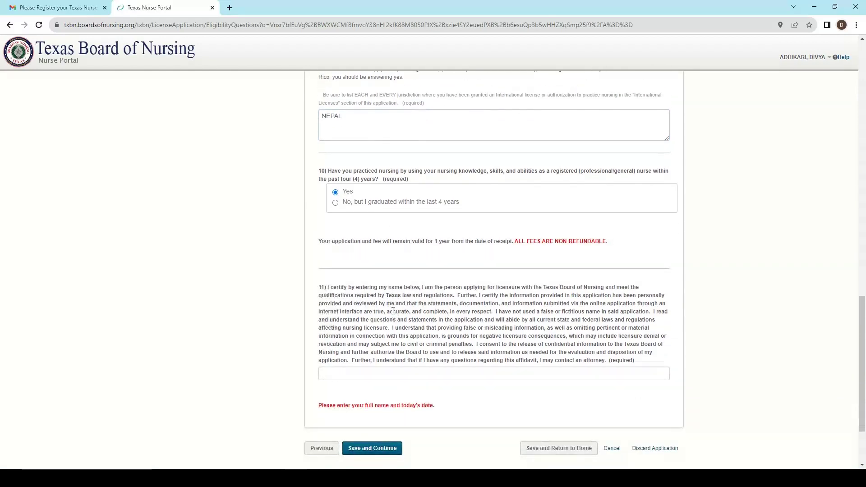
{"action": "scroll", "coordinate": [393, 311], "scroll_direction": "down", "scroll_amount": 1}
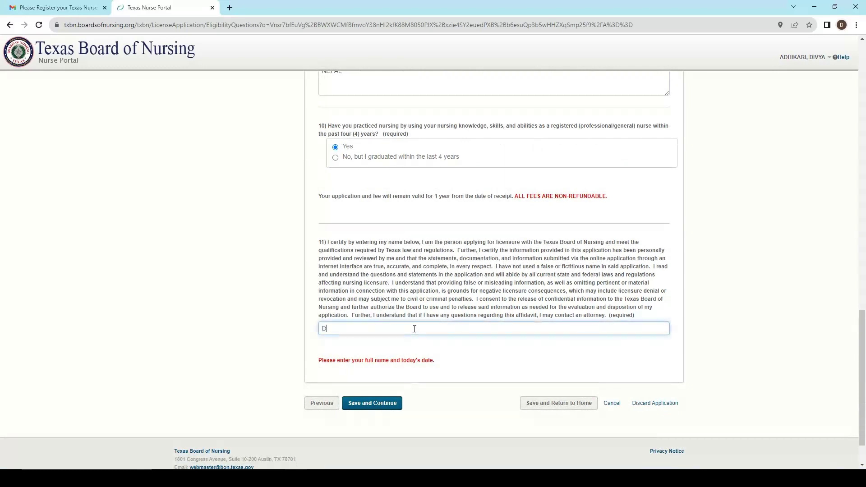
Save the eligibility answers and scroll through the full application preview.
{"action": "left_click", "coordinate": [383, 406]}
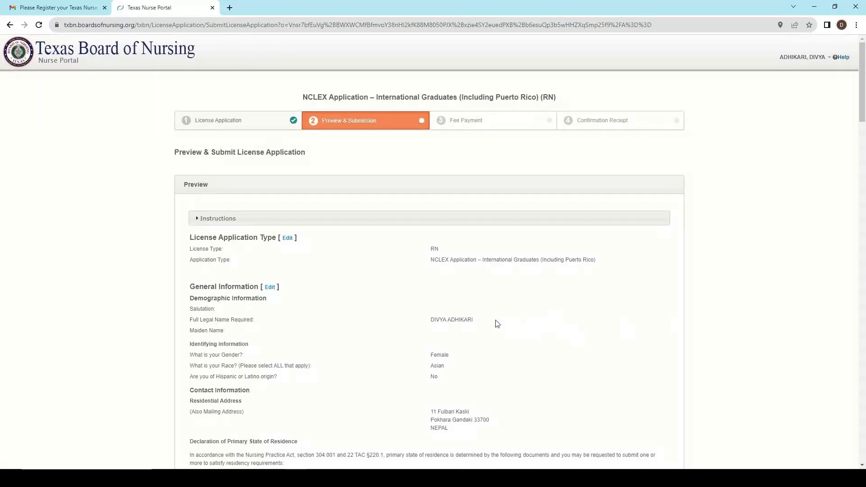
{"action": "scroll", "coordinate": [441, 297], "scroll_direction": "down", "scroll_amount": 1}
{"action": "scroll", "coordinate": [442, 298], "scroll_direction": "down", "scroll_amount": 1}
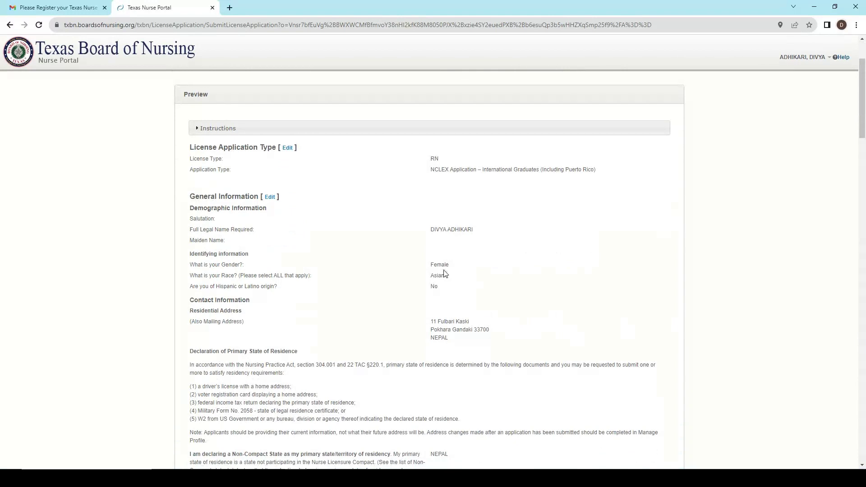
{"action": "scroll", "coordinate": [442, 289], "scroll_direction": "down", "scroll_amount": 5}
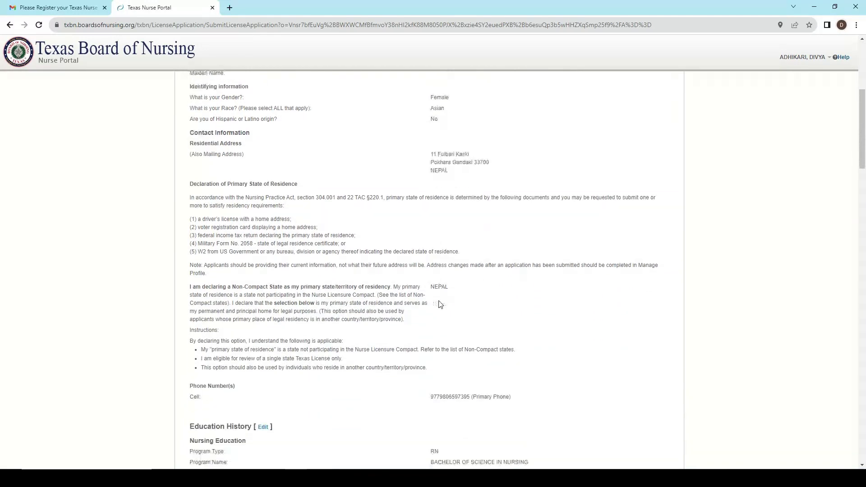
{"action": "scroll", "coordinate": [440, 304], "scroll_direction": "down", "scroll_amount": 1}
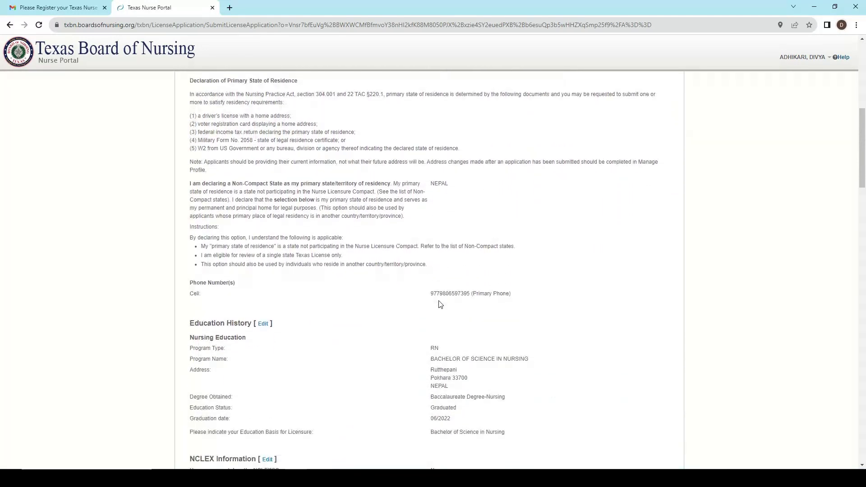
{"action": "scroll", "coordinate": [441, 303], "scroll_direction": "down", "scroll_amount": 4}
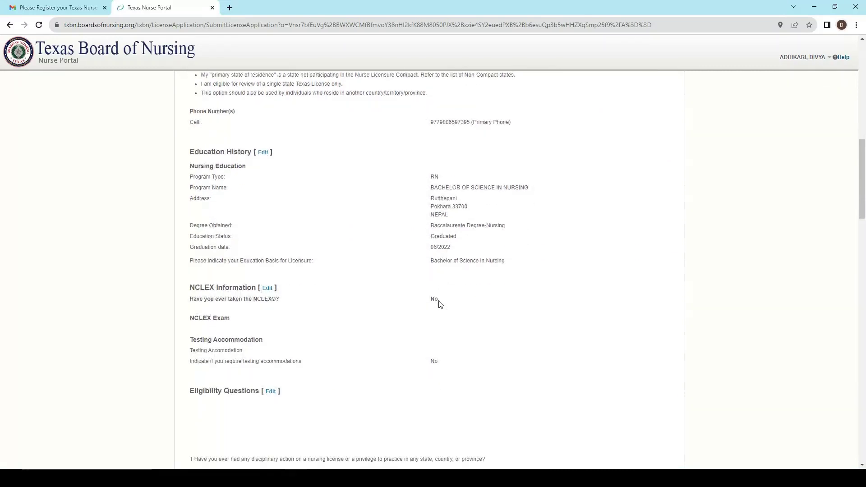
{"action": "scroll", "coordinate": [440, 304], "scroll_direction": "down", "scroll_amount": 2}
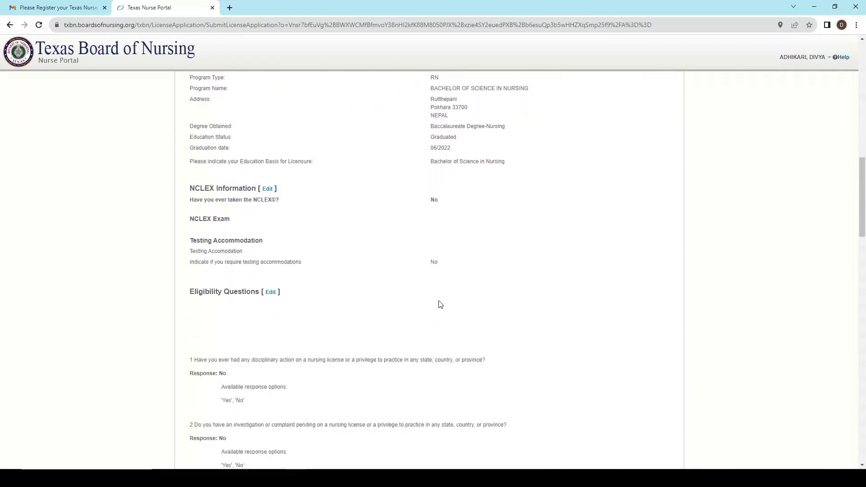
{"action": "scroll", "coordinate": [440, 304], "scroll_direction": "down", "scroll_amount": 3}
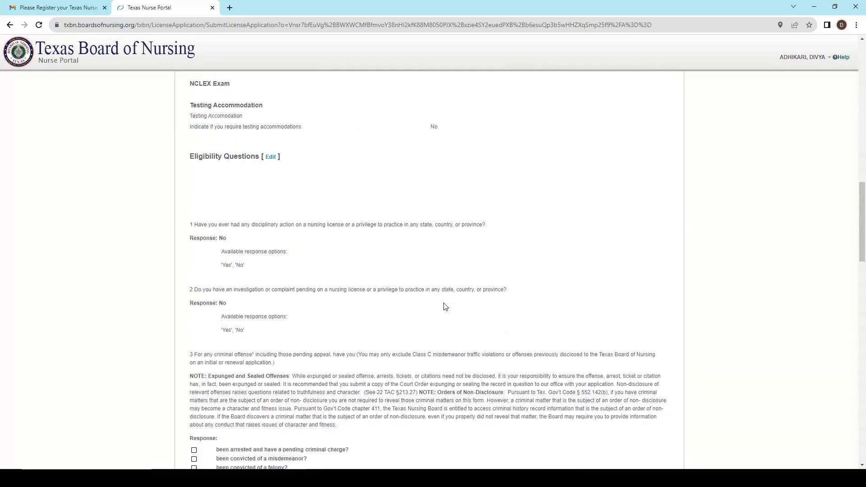
{"action": "scroll", "coordinate": [445, 307], "scroll_direction": "down", "scroll_amount": 1}
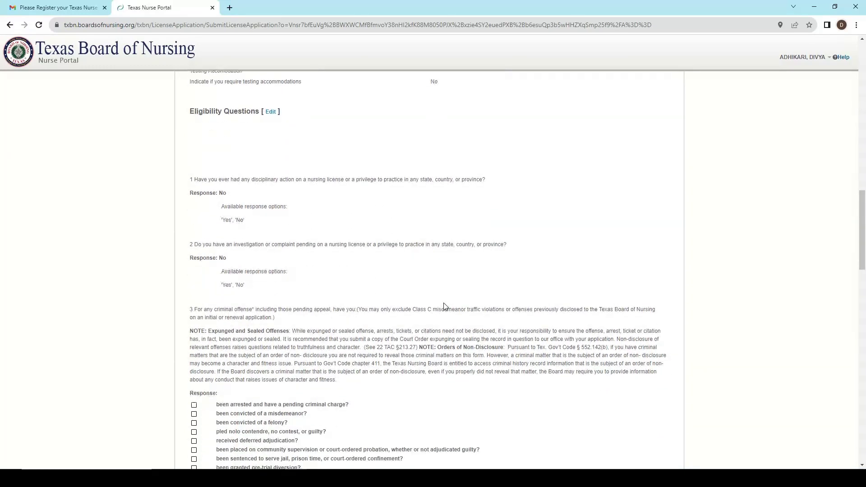
{"action": "scroll", "coordinate": [446, 306], "scroll_direction": "down", "scroll_amount": 1}
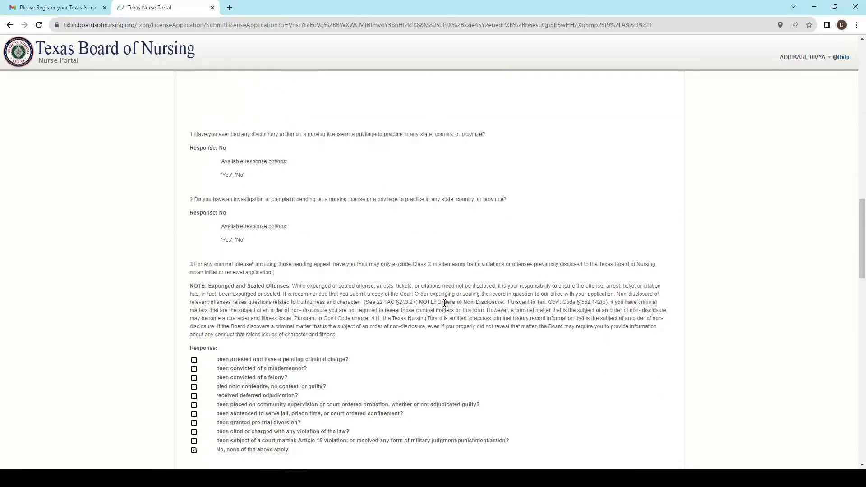
{"action": "scroll", "coordinate": [444, 303], "scroll_direction": "down", "scroll_amount": 3}
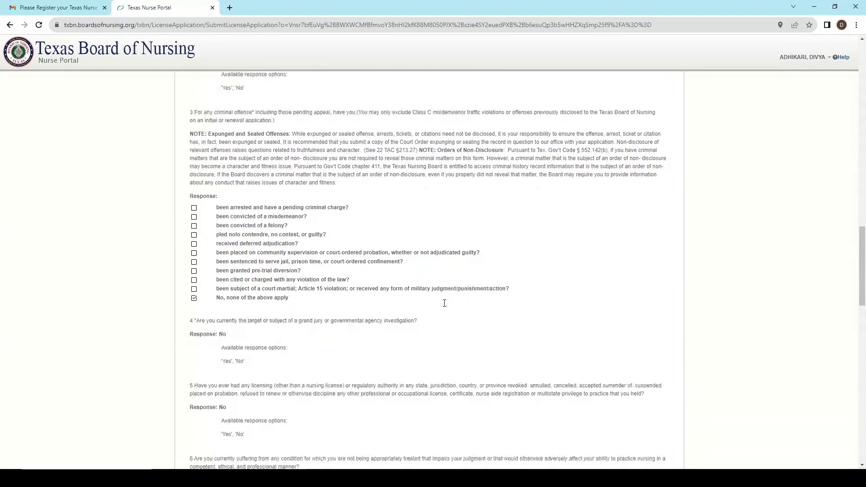
{"action": "scroll", "coordinate": [444, 303], "scroll_direction": "down", "scroll_amount": 3}
{"action": "scroll", "coordinate": [445, 307], "scroll_direction": "down", "scroll_amount": 2}
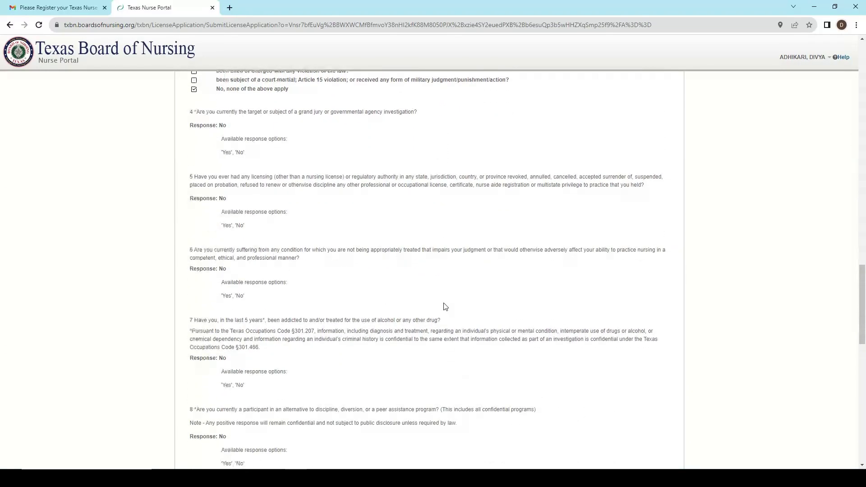
{"action": "scroll", "coordinate": [445, 307], "scroll_direction": "down", "scroll_amount": 10}
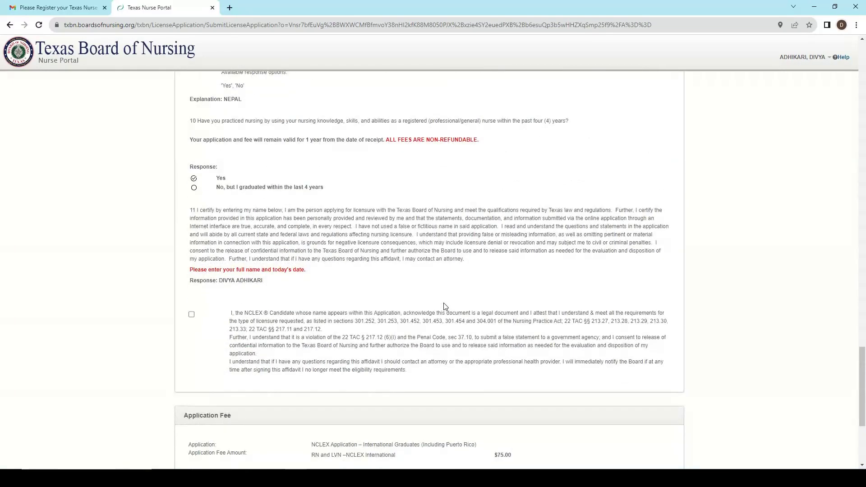
{"action": "scroll", "coordinate": [445, 307], "scroll_direction": "down", "scroll_amount": 1}
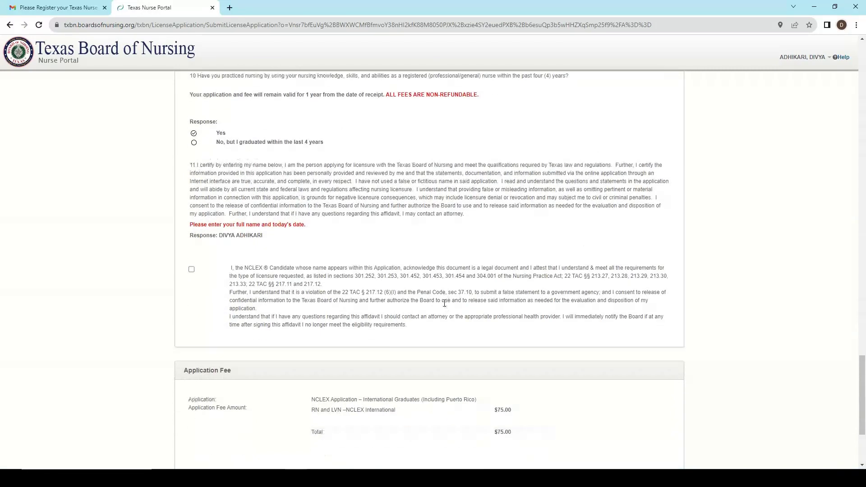
{"action": "scroll", "coordinate": [445, 303], "scroll_direction": "down", "scroll_amount": 3}
Sign the NCLEX candidate attestation and proceed to checkout for the $75.00 fee.
{"action": "left_click", "coordinate": [202, 395]}
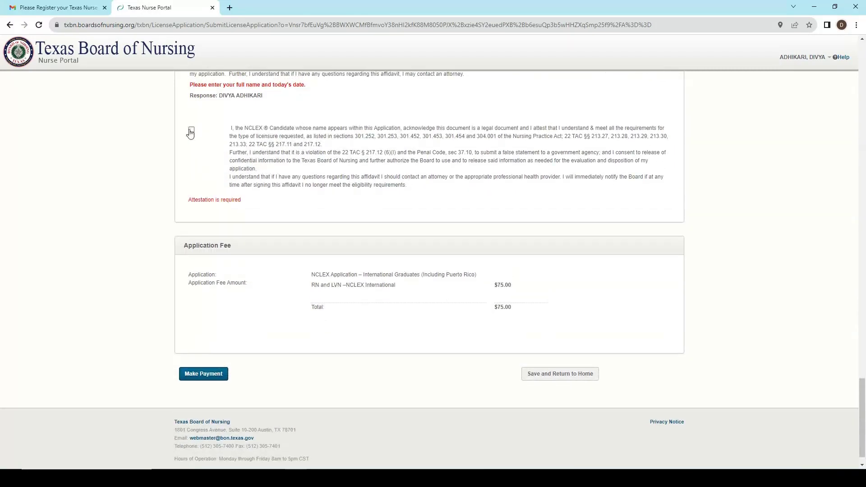
{"action": "left_click", "coordinate": [191, 131]}
{"action": "left_click", "coordinate": [202, 359]}
{"action": "left_click", "coordinate": [537, 161]}
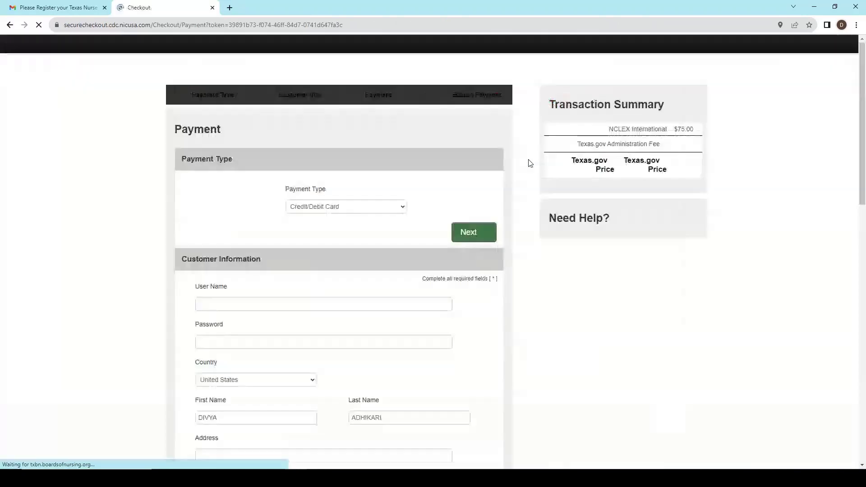
{"action": "left_click", "coordinate": [466, 232]}
{"action": "left_click", "coordinate": [418, 253]}
{"action": "scroll", "coordinate": [419, 253], "scroll_direction": "down", "scroll_amount": 2}
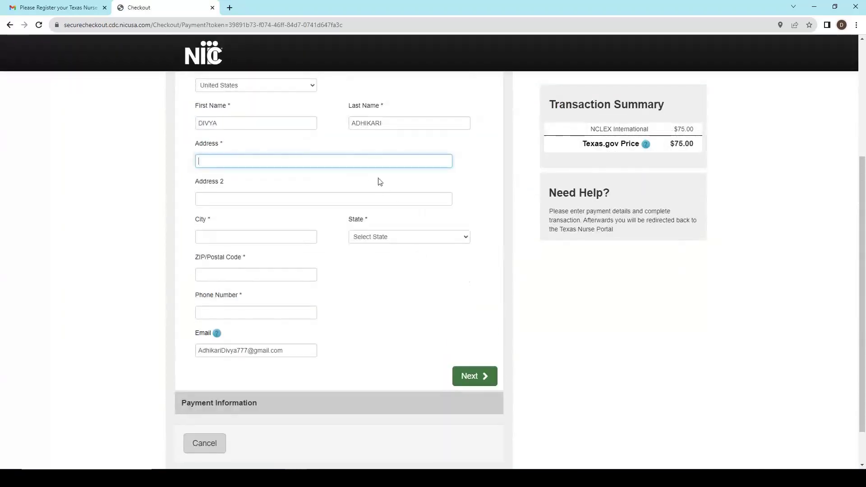
{"action": "left_click", "coordinate": [371, 199]}
{"action": "left_click", "coordinate": [310, 237]}
{"action": "type", "text": "Pokhar"}
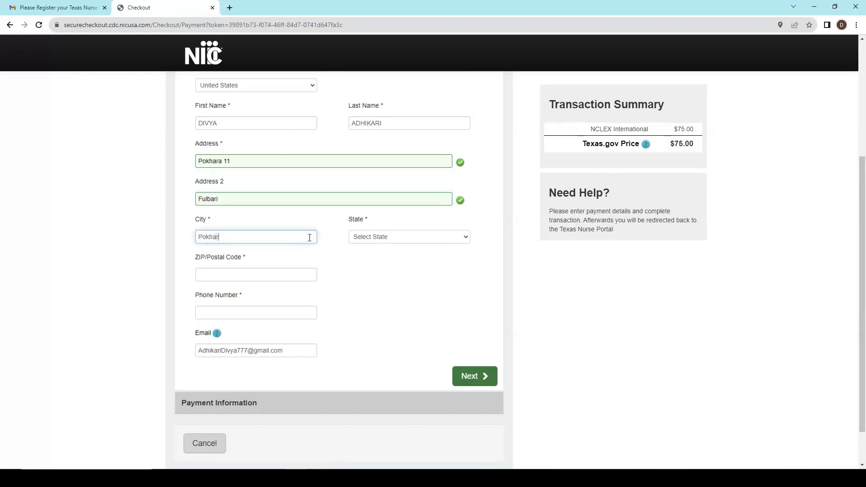
{"action": "type", "text": "a"}
Set country to Nepal, ZIP to 33700, enter the phone number, and continue.
{"action": "left_click", "coordinate": [256, 86]}
{"action": "type", "text": "nep"}
{"action": "key", "text": "Return"}
{"action": "left_click", "coordinate": [236, 277]}
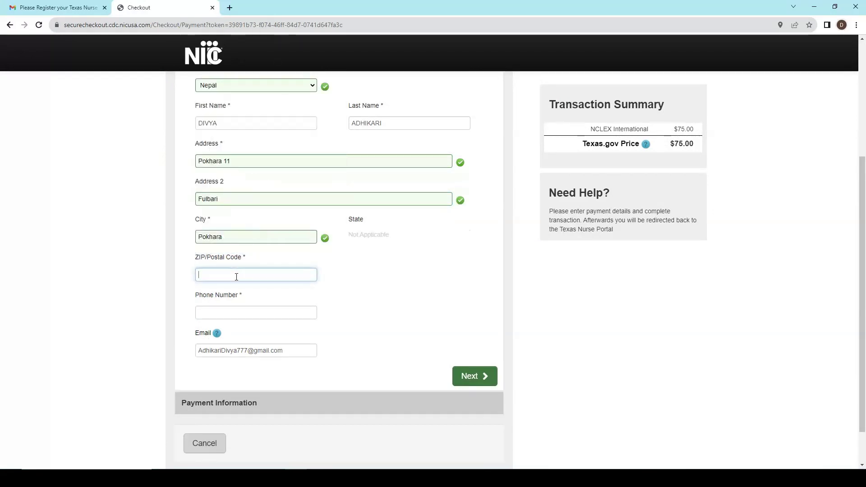
{"action": "type", "text": "33700"}
{"action": "left_click", "coordinate": [246, 312]}
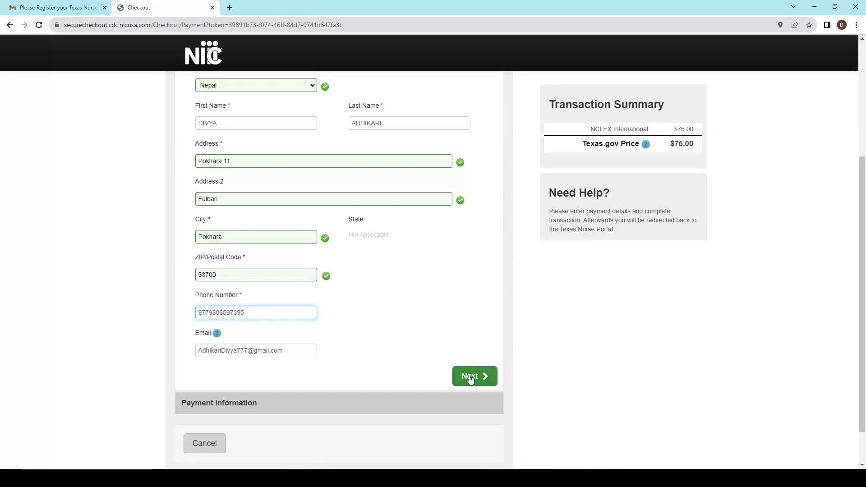
{"action": "left_click", "coordinate": [472, 377]}
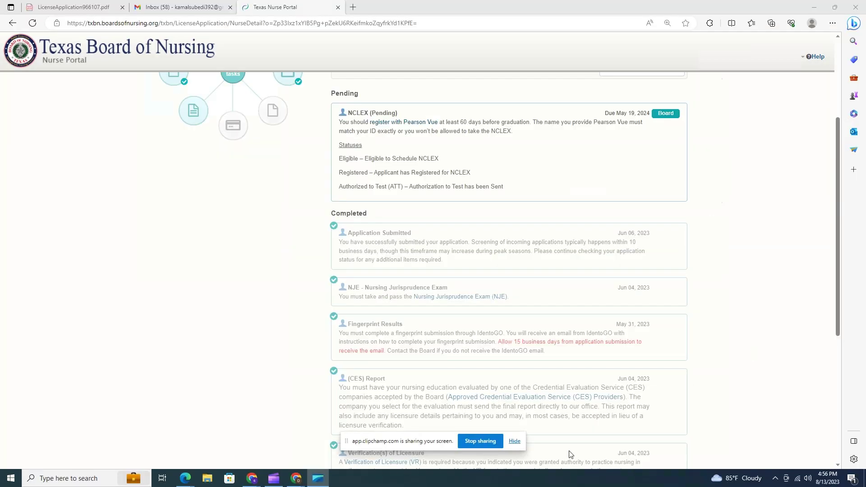
Hide the screen-sharing bar and review the dashboard's pending NCLEX task and completed tasks.
{"action": "left_click", "coordinate": [515, 441]}
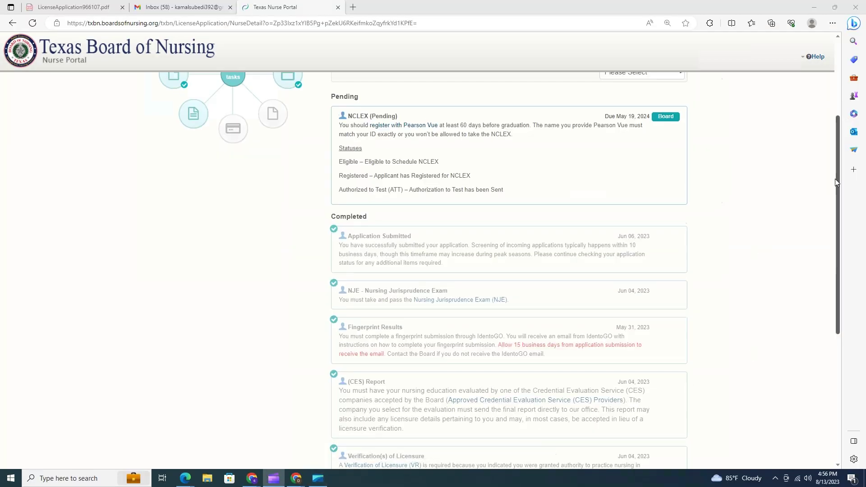
{"action": "scroll", "coordinate": [836, 178], "scroll_direction": "up", "scroll_amount": 3}
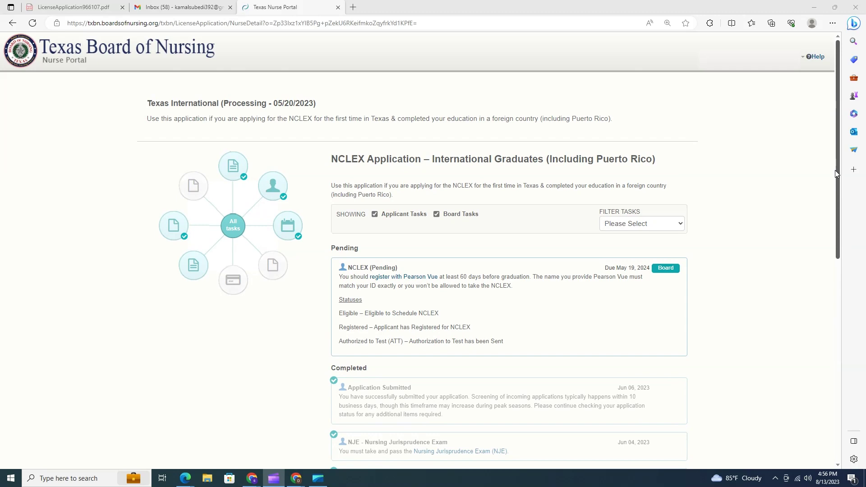
{"action": "scroll", "coordinate": [835, 170], "scroll_direction": "down", "scroll_amount": 5}
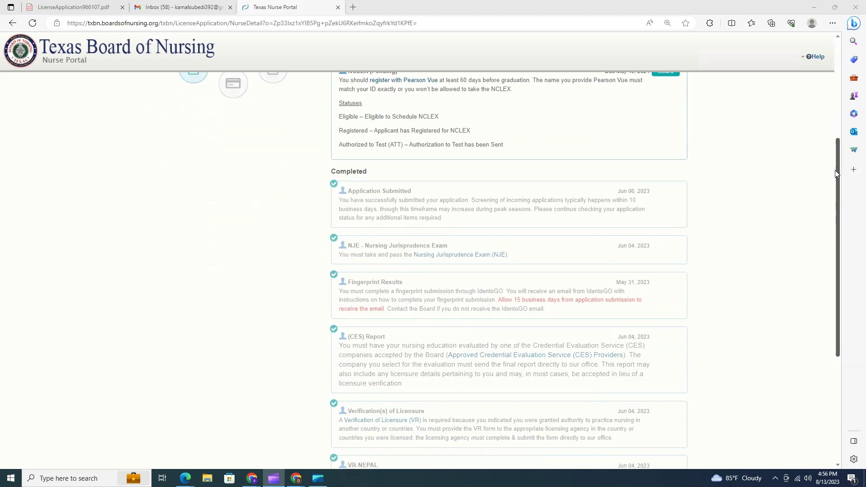
{"action": "scroll", "coordinate": [835, 170], "scroll_direction": "down", "scroll_amount": 3}
{"action": "scroll", "coordinate": [835, 169], "scroll_direction": "up", "scroll_amount": 3}
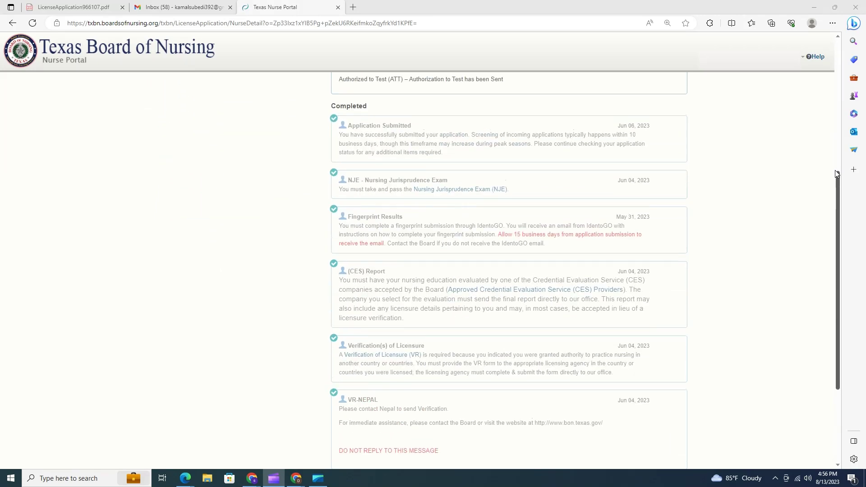
{"action": "scroll", "coordinate": [835, 169], "scroll_direction": "up", "scroll_amount": 3}
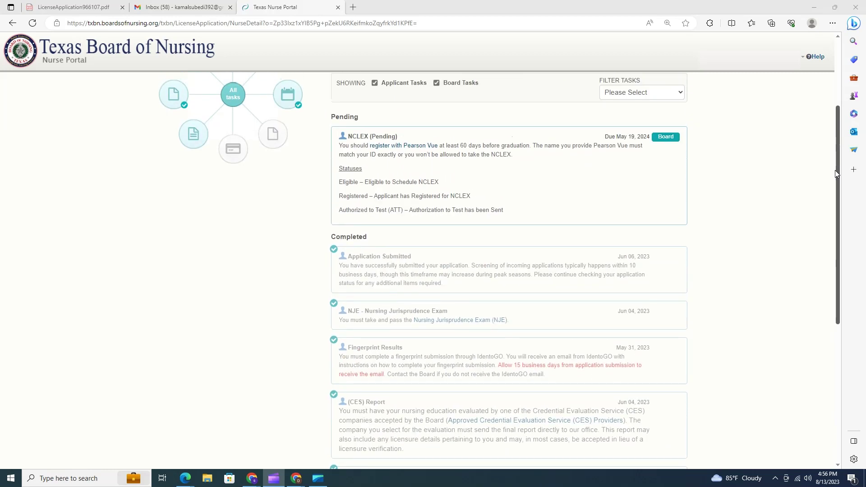